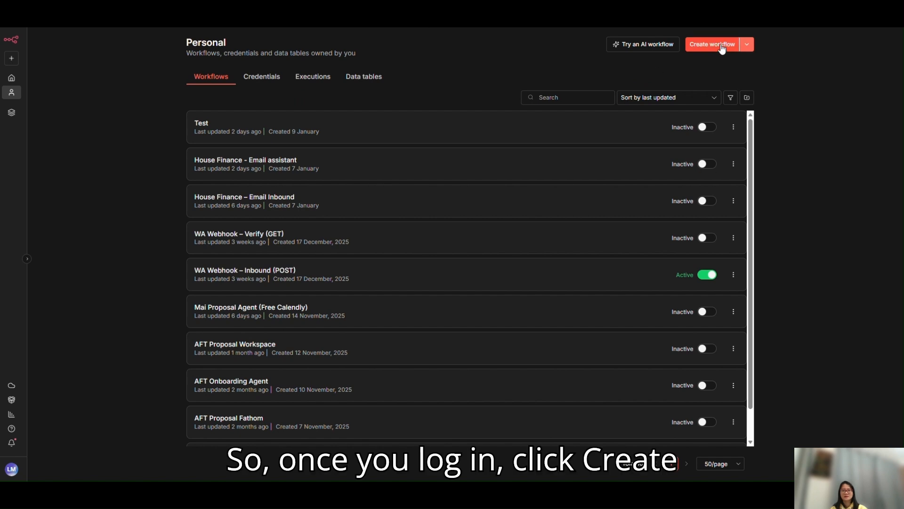
# Create a new workflow and add a Gmail Trigger for received messages as its first node
pyautogui.click(721, 44)
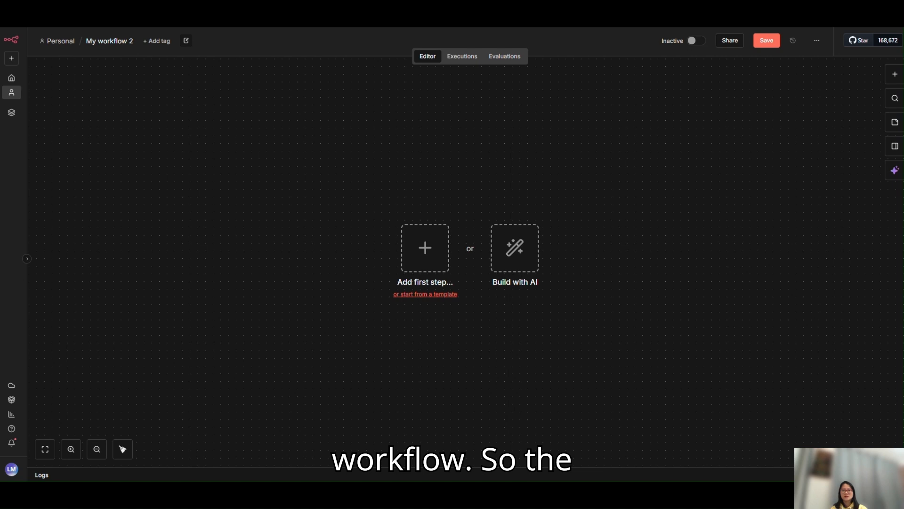
pyautogui.click(425, 257)
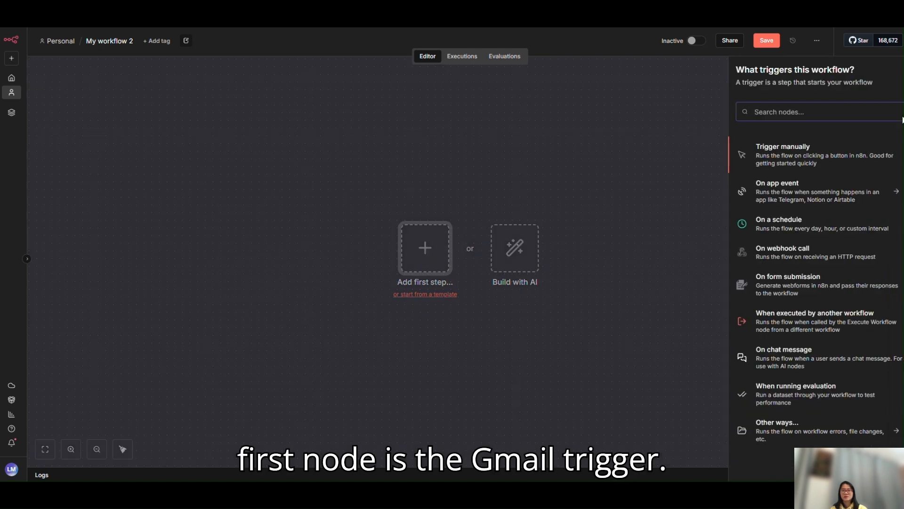
pyautogui.write('gmail')
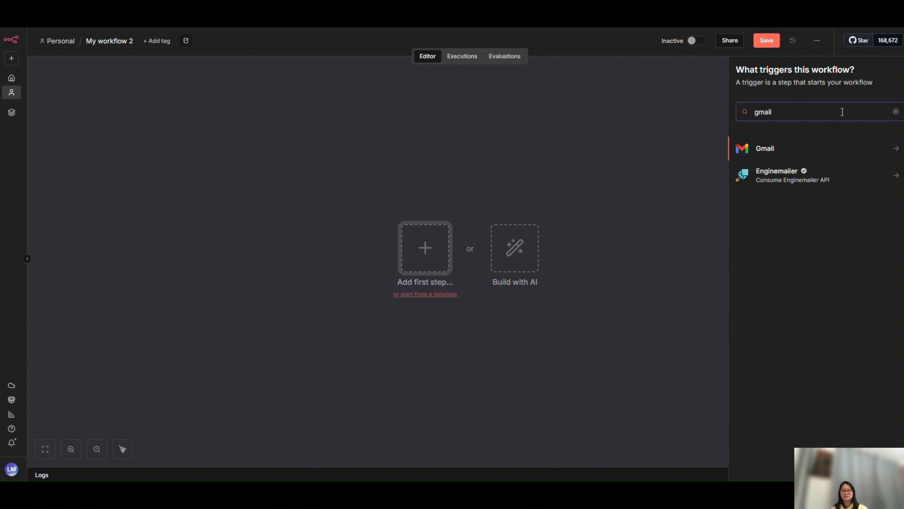
pyautogui.click(806, 154)
pyautogui.click(806, 150)
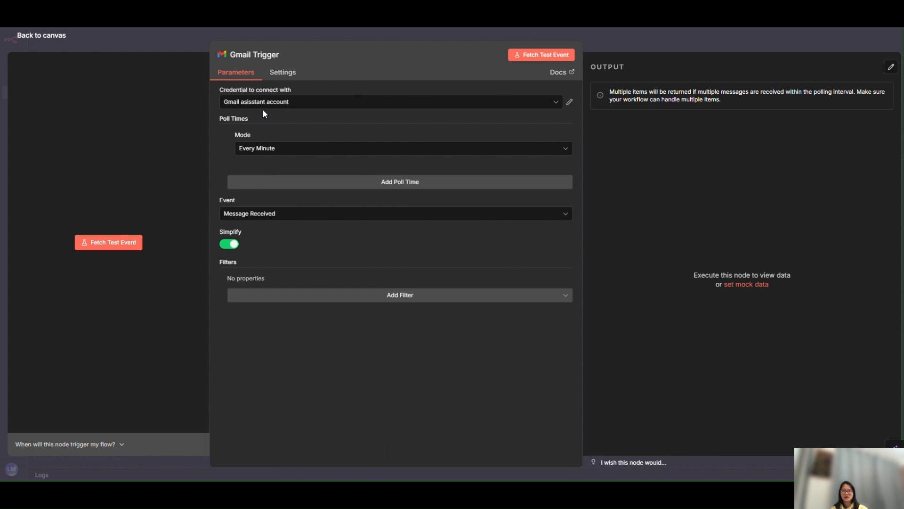
pyautogui.click(276, 106)
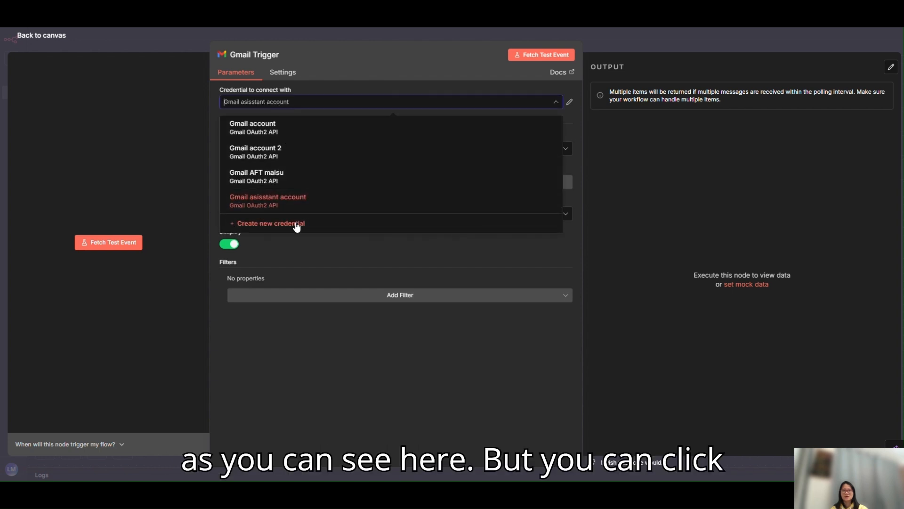
pyautogui.click(281, 227)
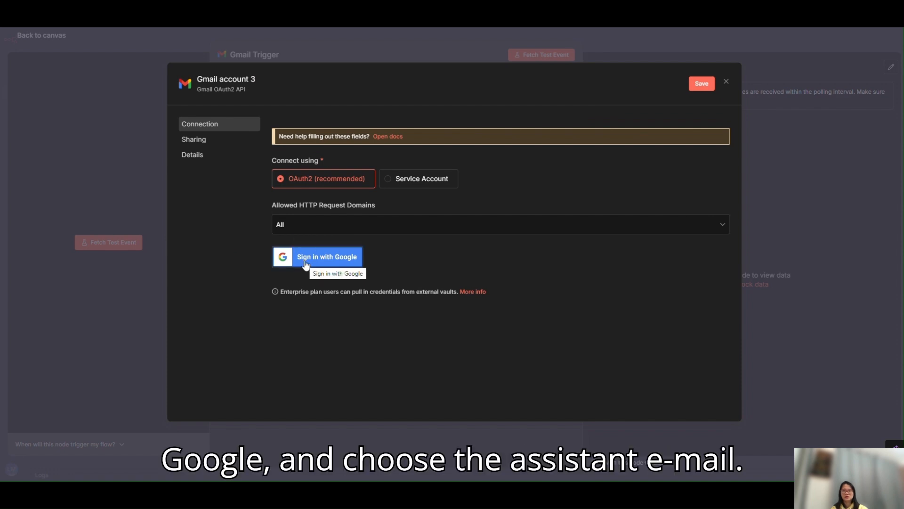
pyautogui.click(756, 44)
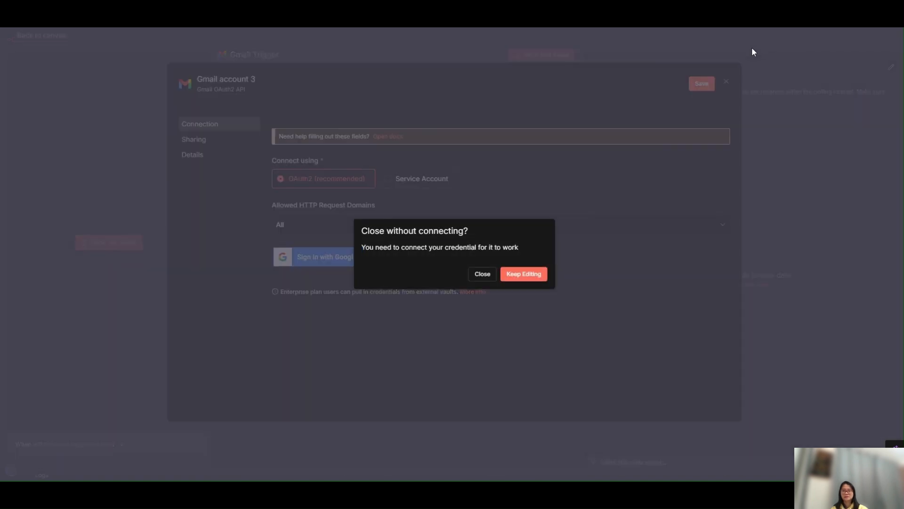
pyautogui.click(478, 275)
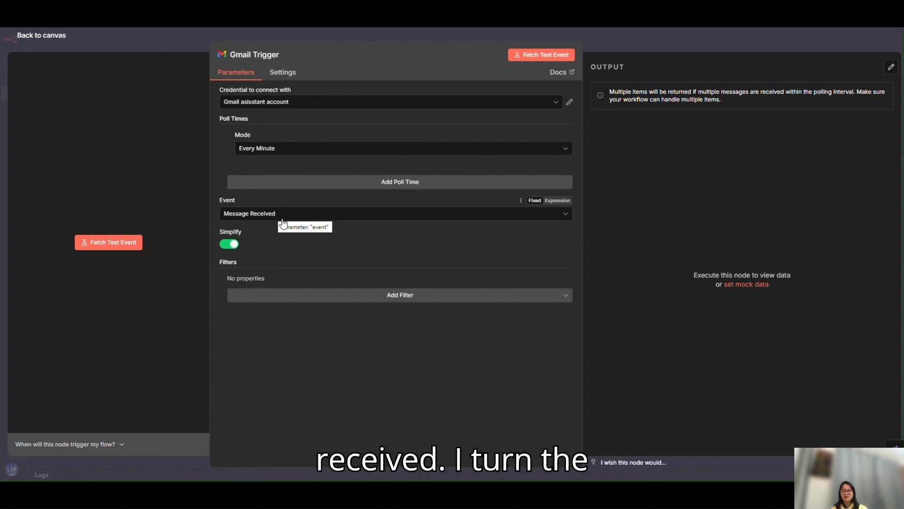
# Turn off Simplify in the Gmail Trigger and add a Read Status filter for unread emails only
pyautogui.click(226, 250)
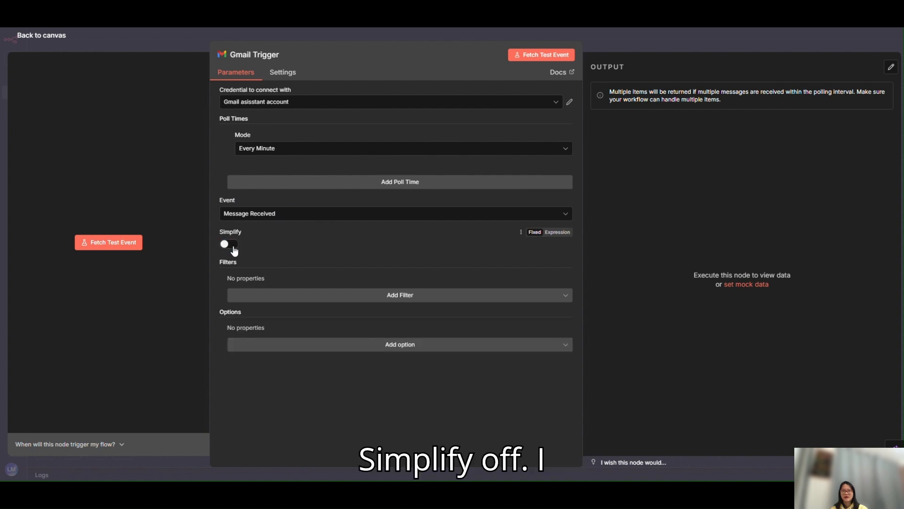
pyautogui.click(319, 298)
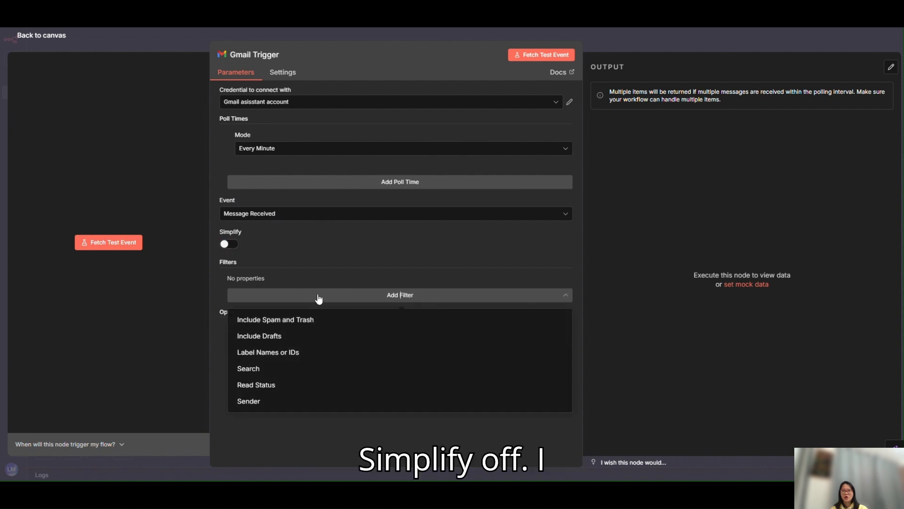
pyautogui.click(273, 385)
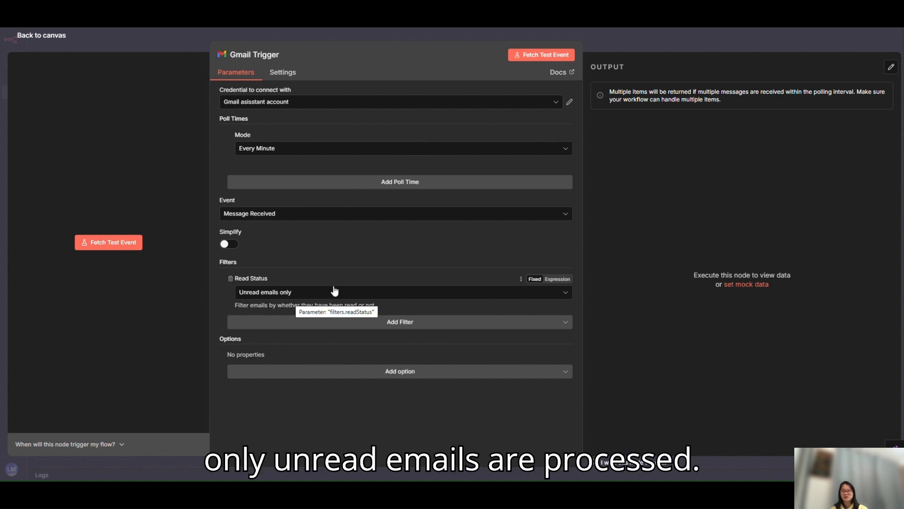
# Enable the Download Attachments option in the Gmail Trigger, fetch a test event and return to the canvas
pyautogui.click(365, 377)
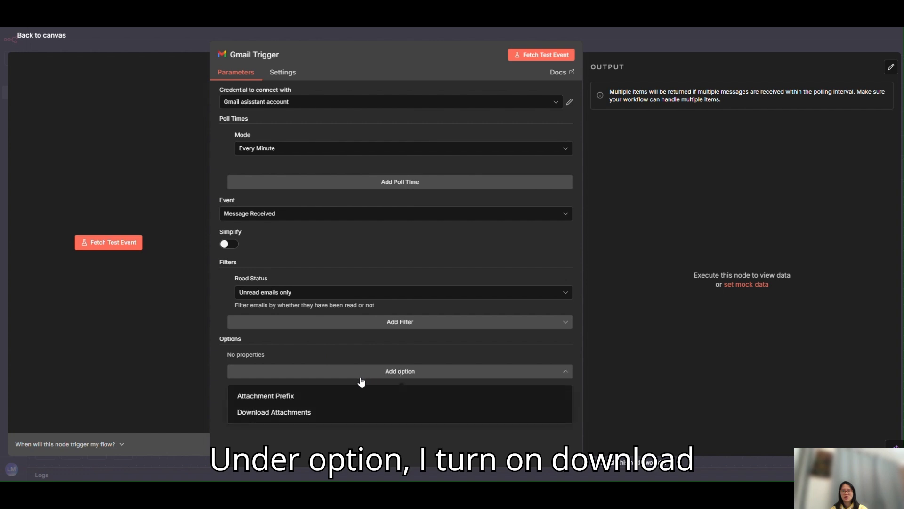
pyautogui.click(289, 416)
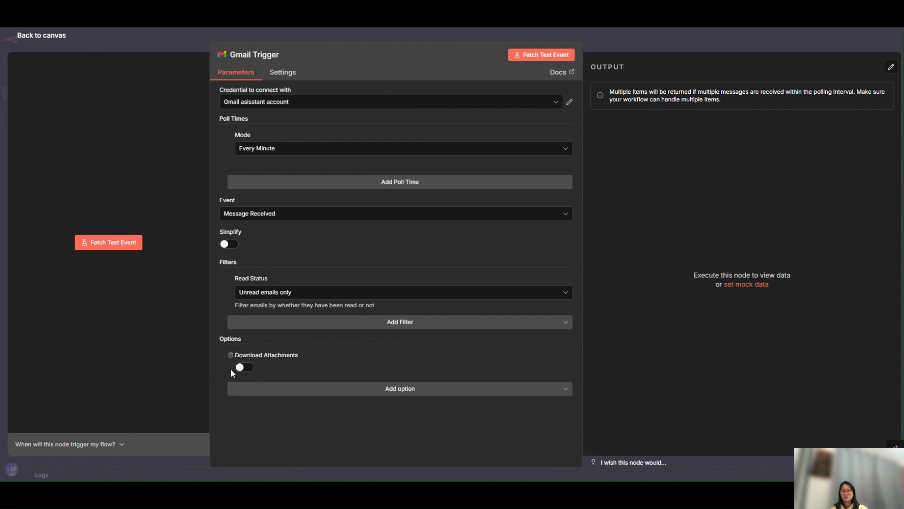
pyautogui.click(242, 370)
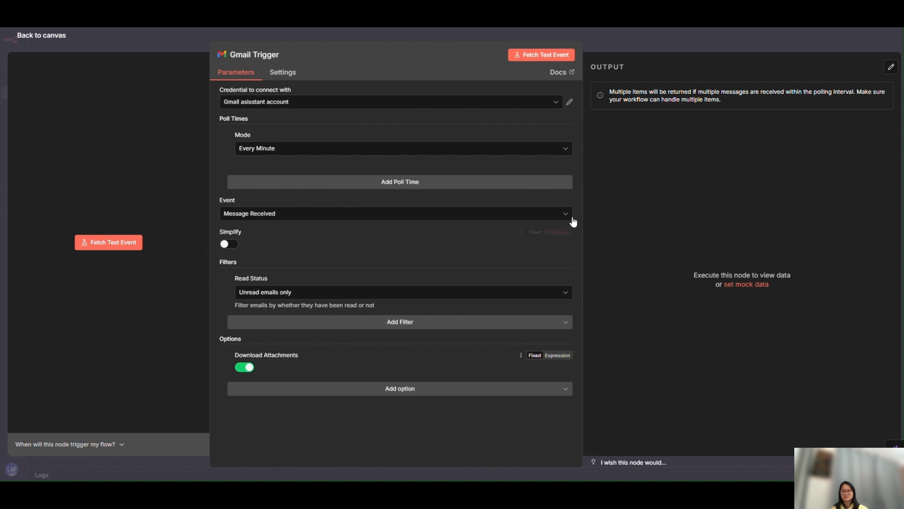
pyautogui.click(539, 55)
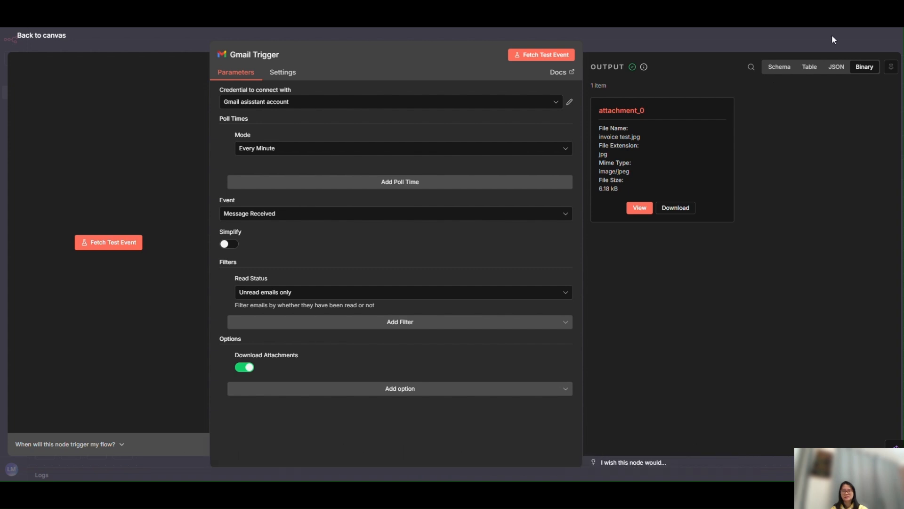
pyautogui.click(821, 41)
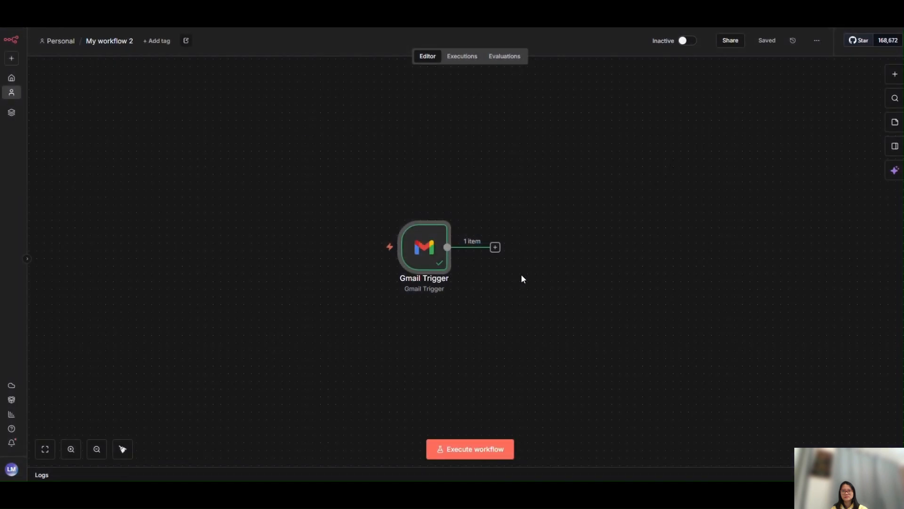
# Add an If node after the Gmail Trigger
pyautogui.click(495, 247)
pyautogui.write('if')
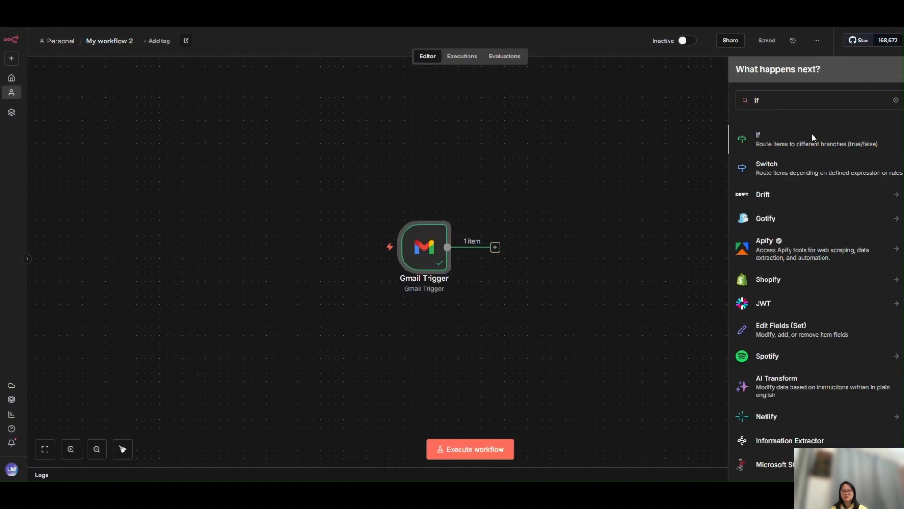
pyautogui.click(813, 137)
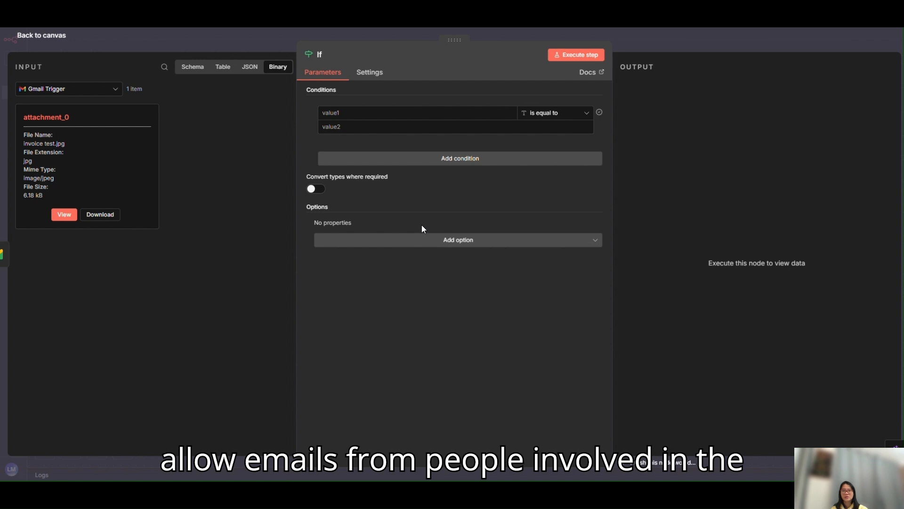
# Find the sender's address field in the Gmail Trigger's input schema and map it to the If condition's first value
pyautogui.click(204, 75)
pyautogui.click(165, 67)
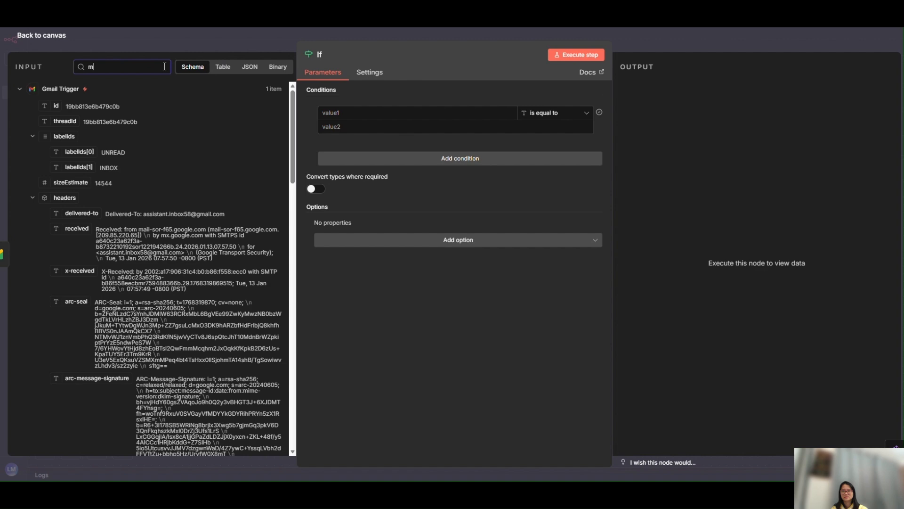
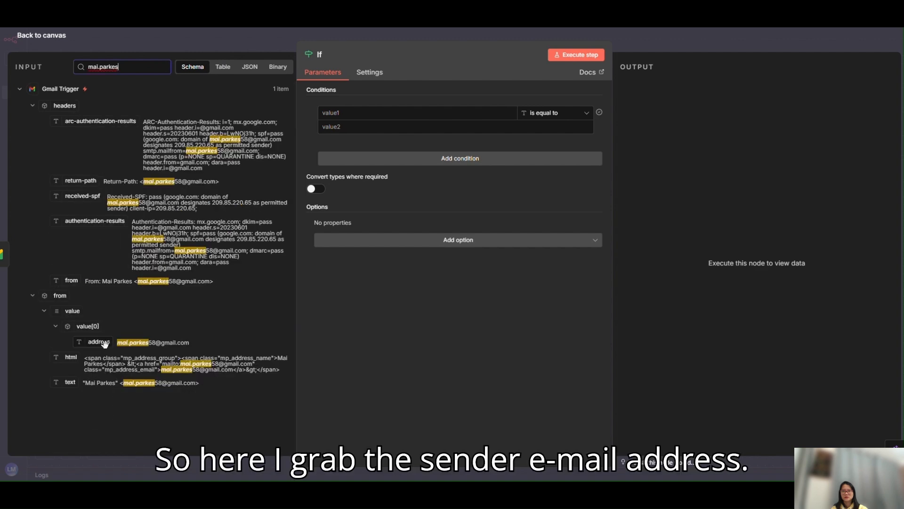
pyautogui.moveTo(99, 345); pyautogui.dragTo(334, 114)
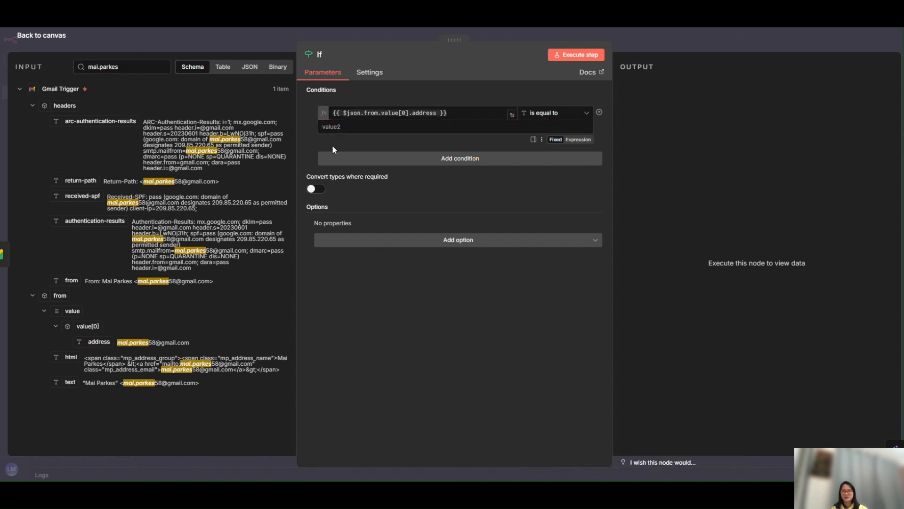
# Copy the sender's e-mail address from the input data into the If condition's second value
pyautogui.moveTo(189, 343); pyautogui.dragTo(118, 345)
pyautogui.hotkey('ctrl', 'c')
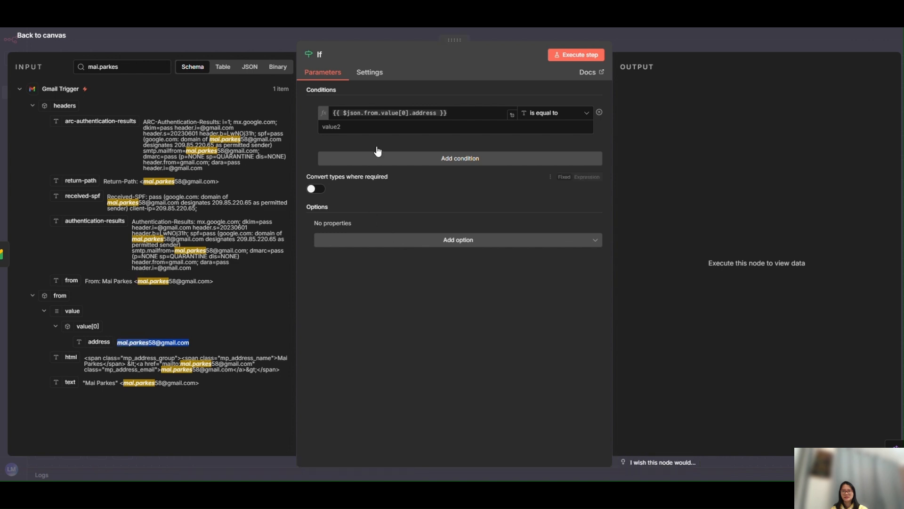
pyautogui.click(378, 128)
pyautogui.hotkey('ctrl', 'v')
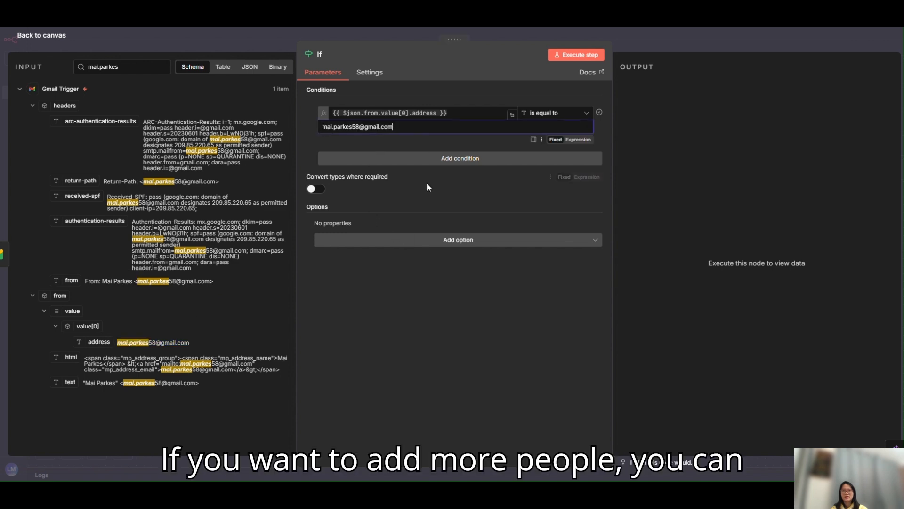
pyautogui.click(447, 160)
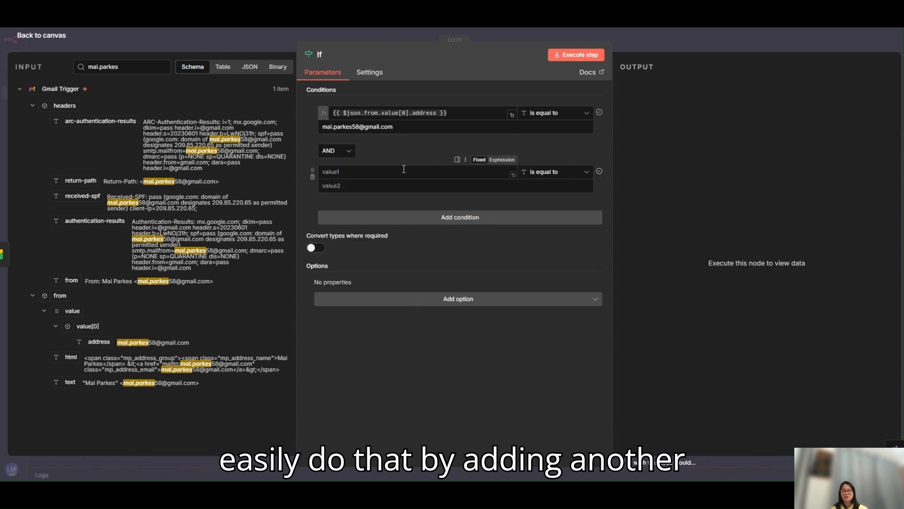
pyautogui.click(344, 154)
pyautogui.click(333, 190)
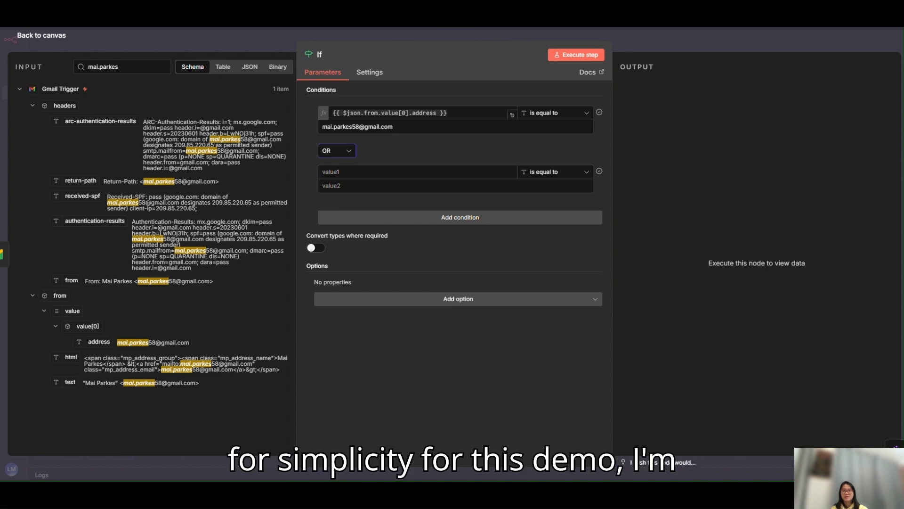
pyautogui.click(312, 177)
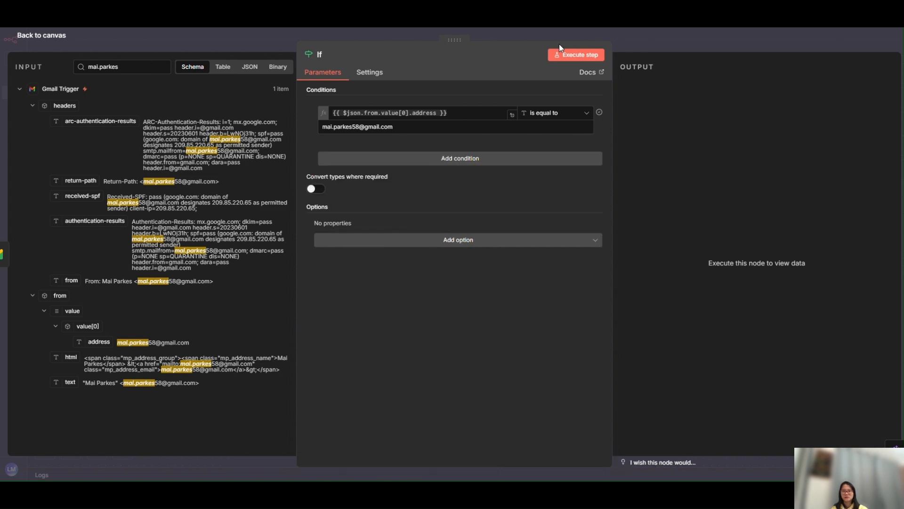
# Execute the If step and add a "No Operation, do nothing" node to its false branch
pyautogui.click(581, 55)
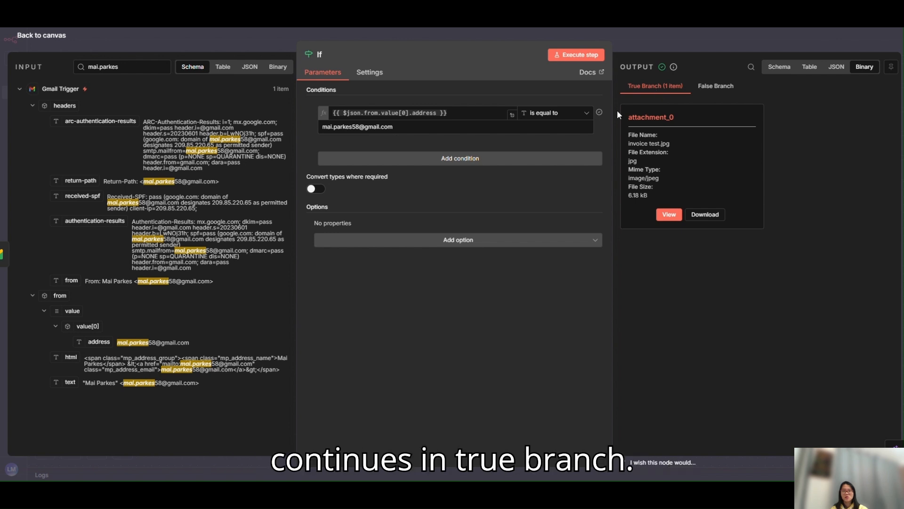
pyautogui.click(708, 42)
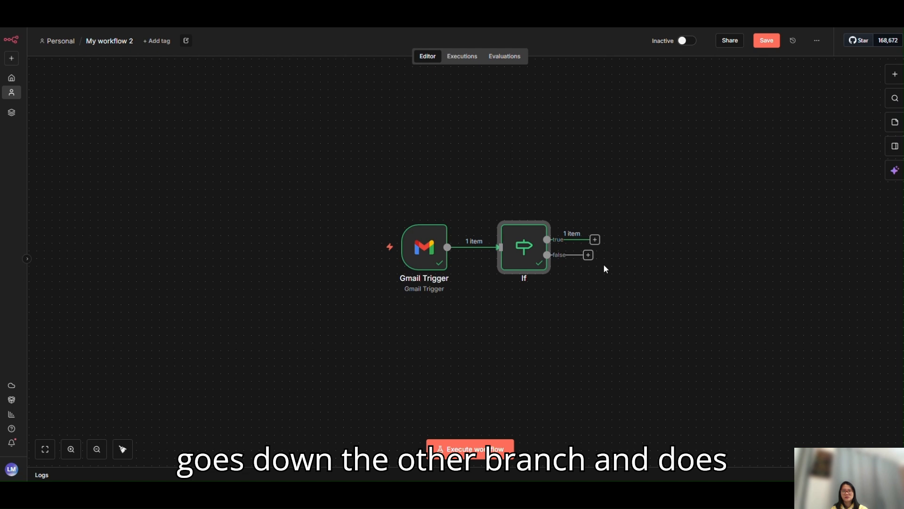
pyautogui.click(592, 255)
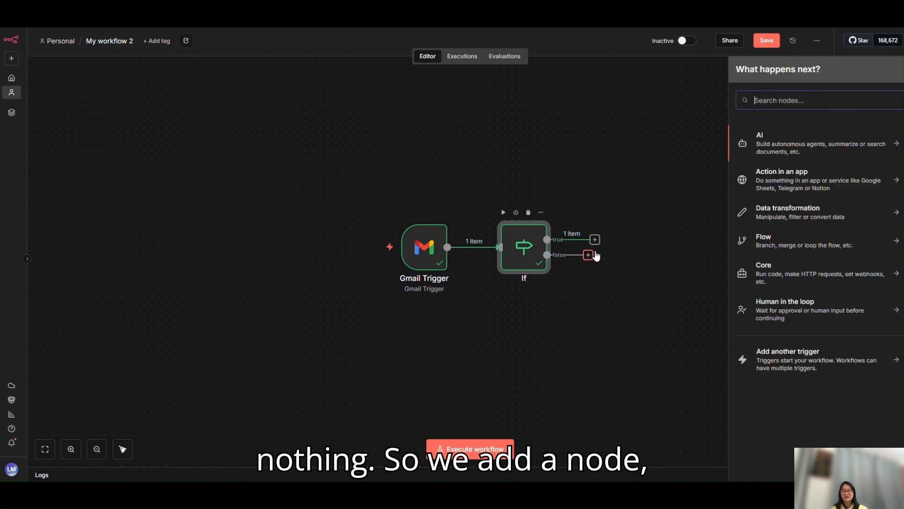
pyautogui.write('noth')
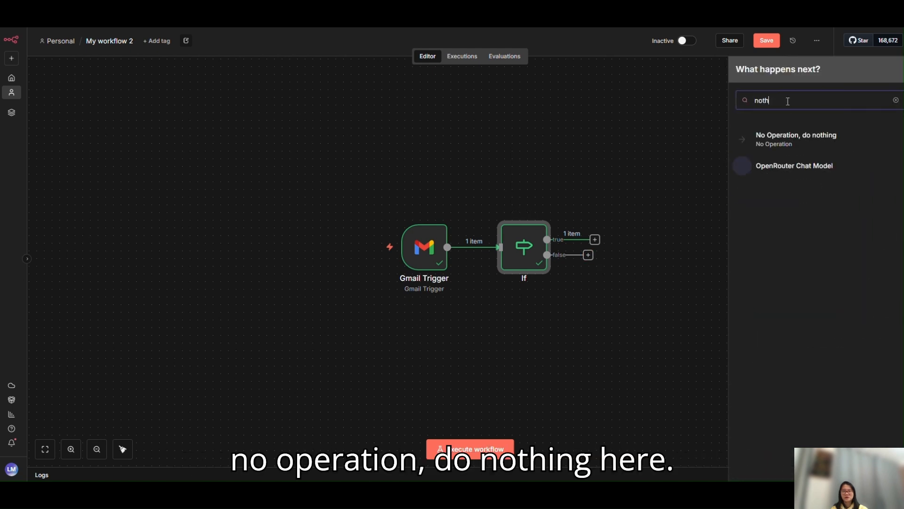
pyautogui.write('ing')
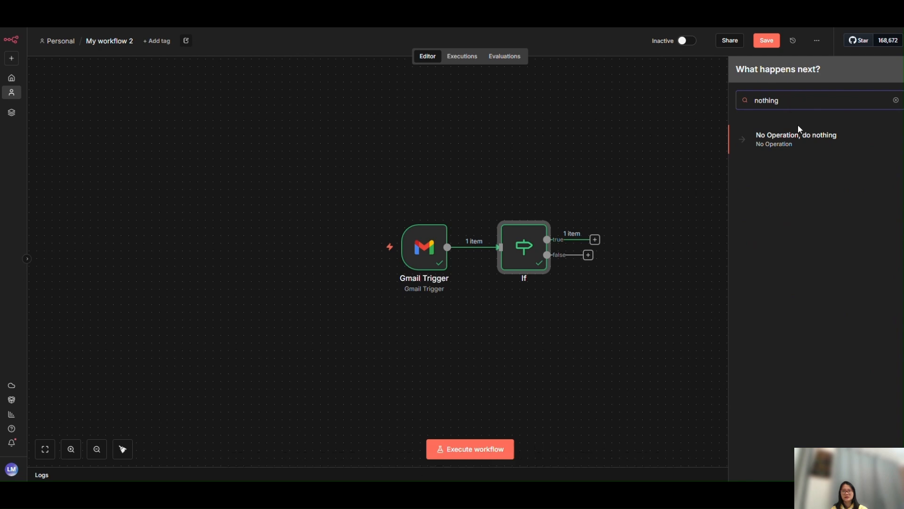
pyautogui.click(799, 137)
pyautogui.click(632, 40)
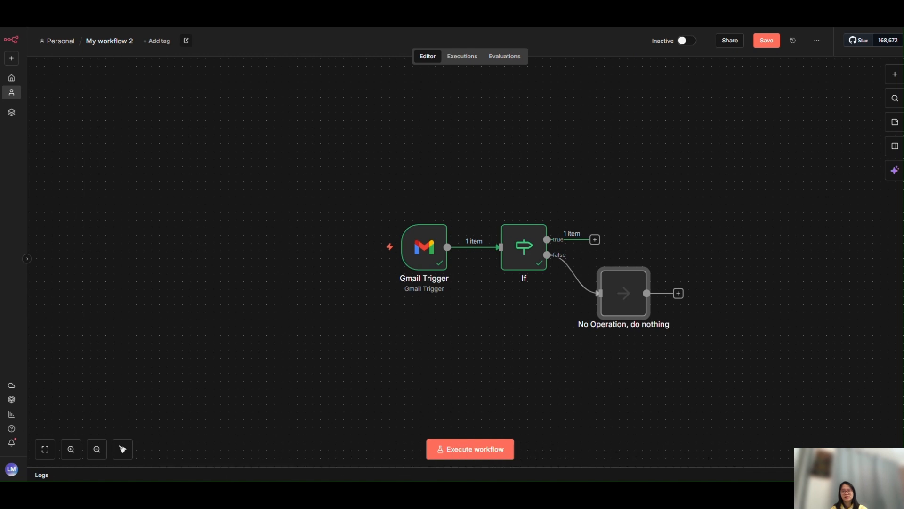
# Add a Code in JavaScript node to the If node's true branch
pyautogui.click(595, 239)
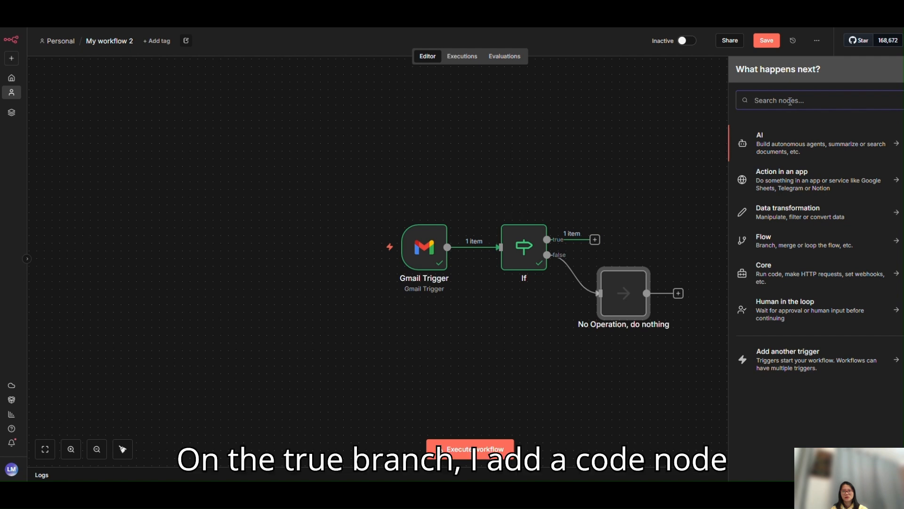
pyautogui.write('code')
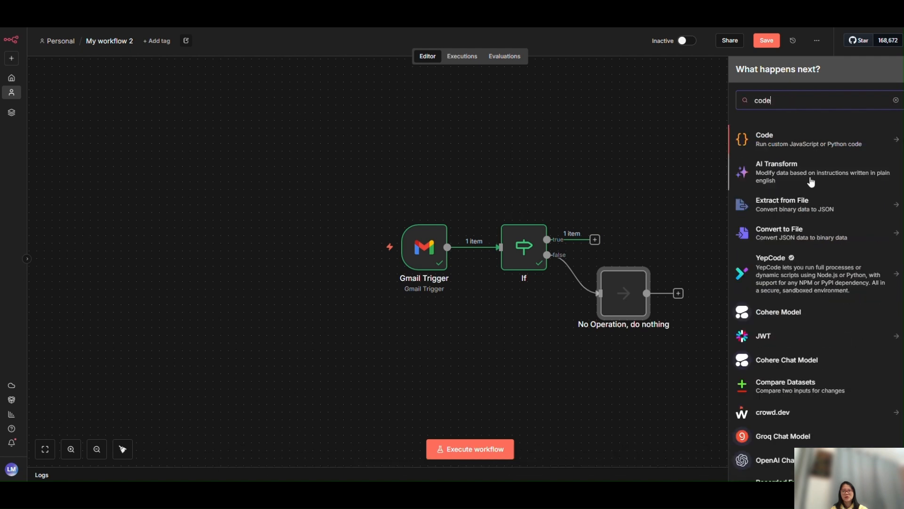
pyautogui.click(822, 141)
pyautogui.click(784, 158)
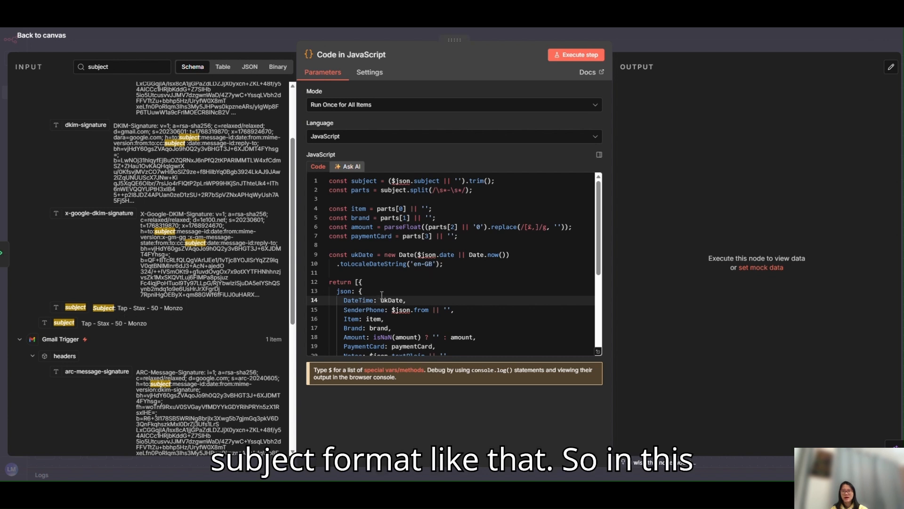
# Review the subject-parsing script, execute the Code in JavaScript step and save the workflow
pyautogui.click(388, 281)
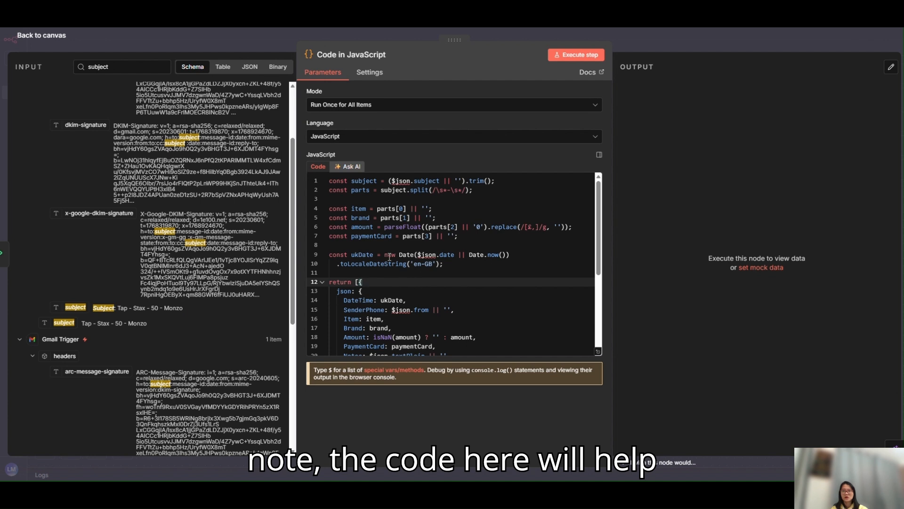
pyautogui.scroll(-2, 418, 286)
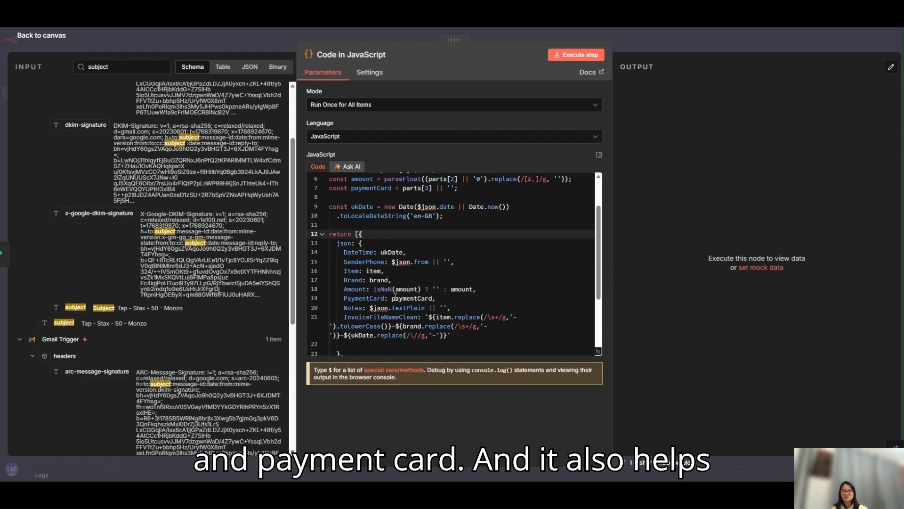
pyautogui.scroll(-2, 396, 295)
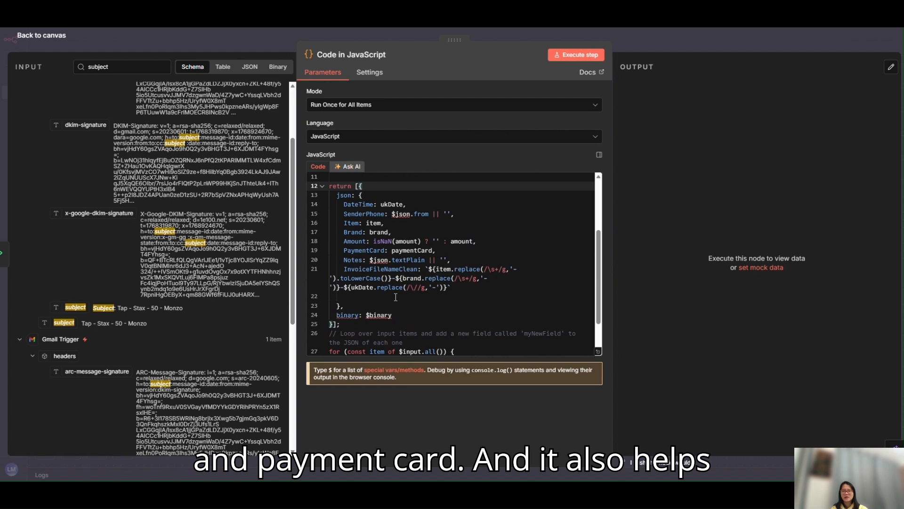
pyautogui.scroll(-2, 397, 297)
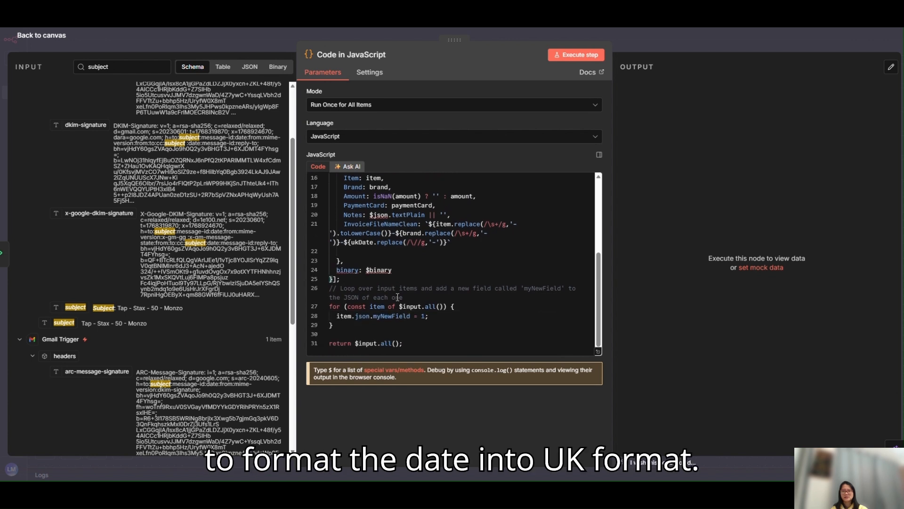
pyautogui.scroll(2, 397, 296)
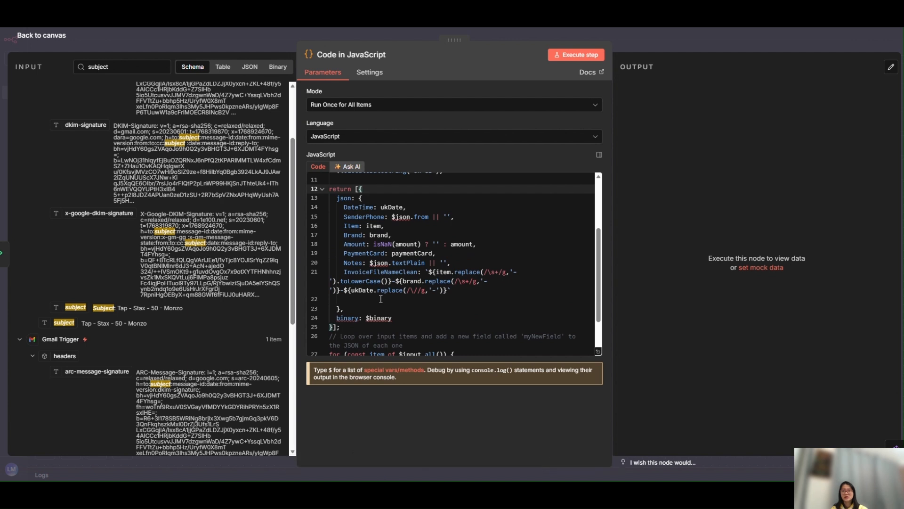
pyautogui.scroll(-2, 381, 299)
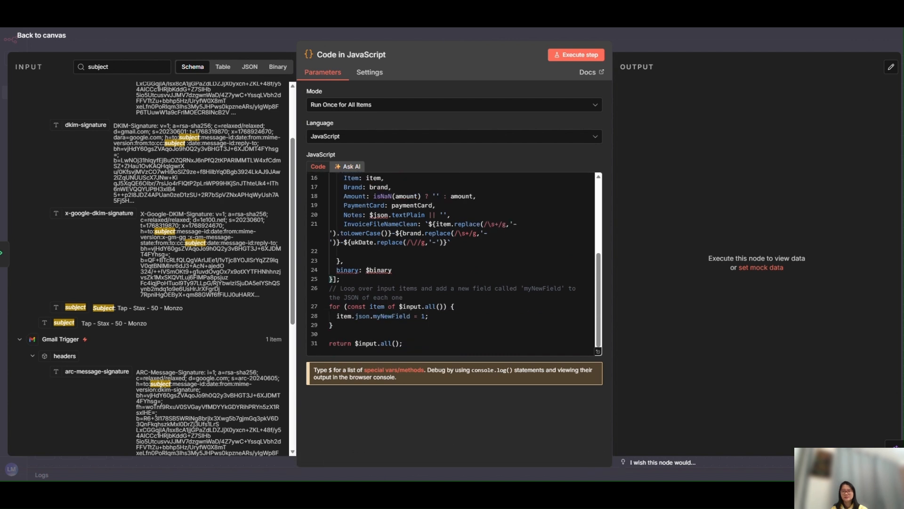
pyautogui.click(574, 61)
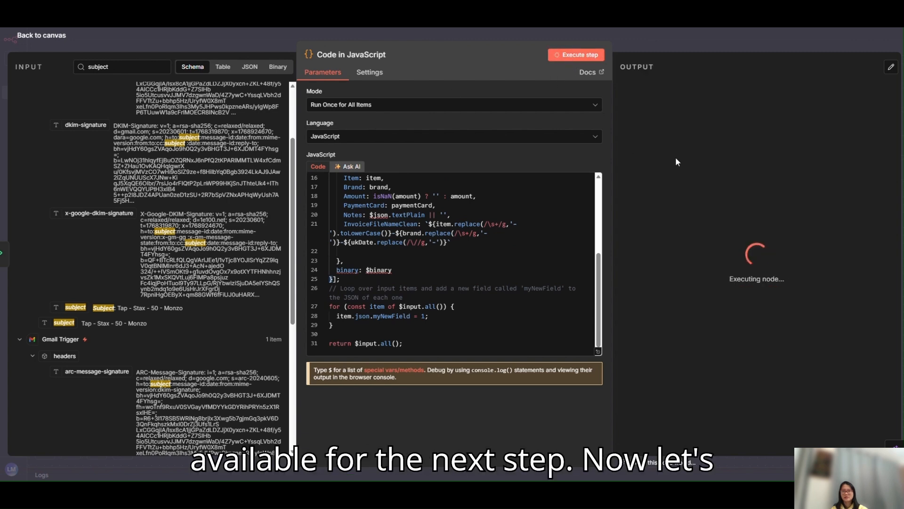
pyautogui.click(780, 66)
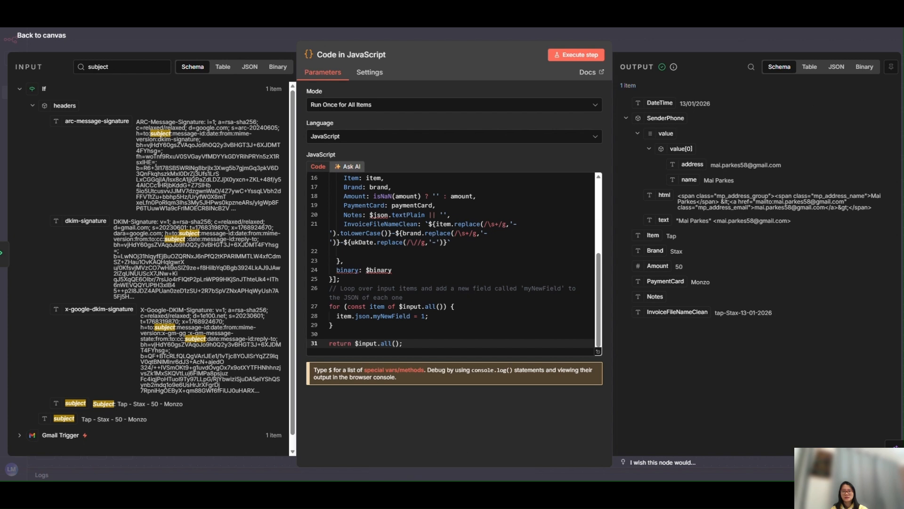
pyautogui.click(785, 38)
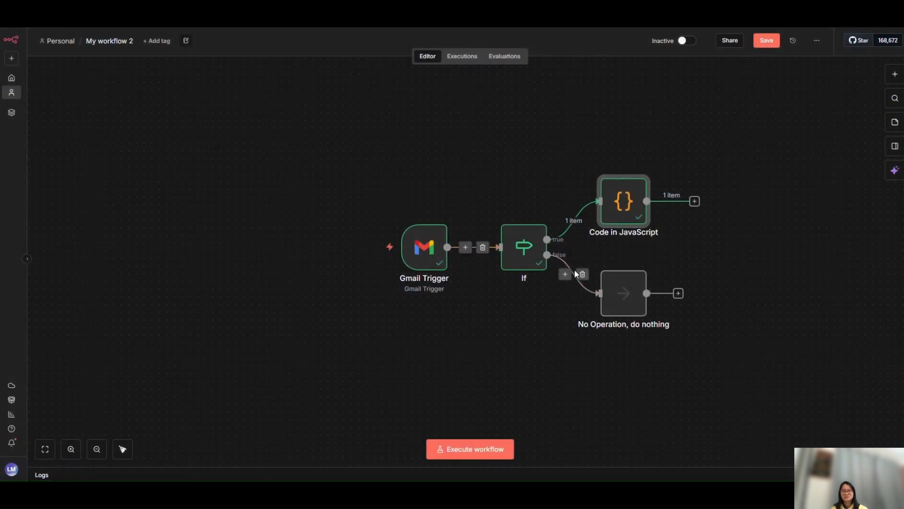
pyautogui.click(766, 42)
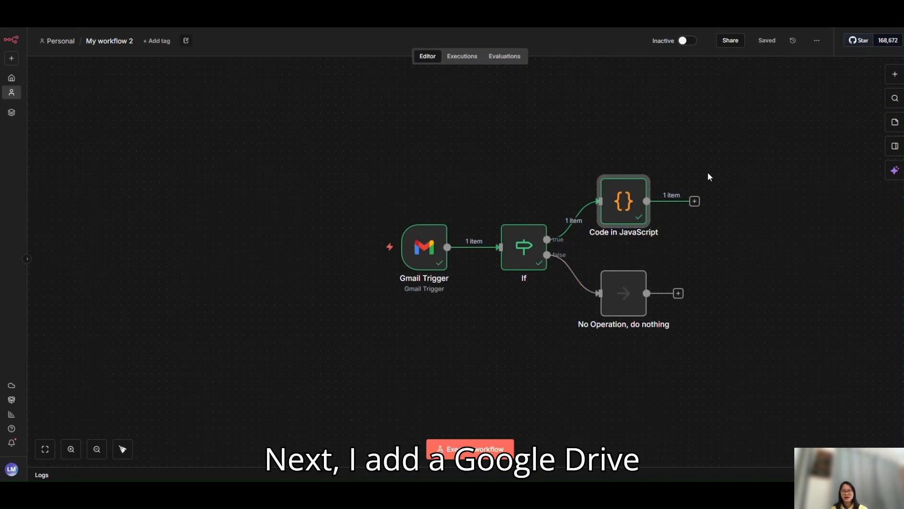
# Add a Google Drive node with the Upload file action after the Code in JavaScript node
pyautogui.click(695, 201)
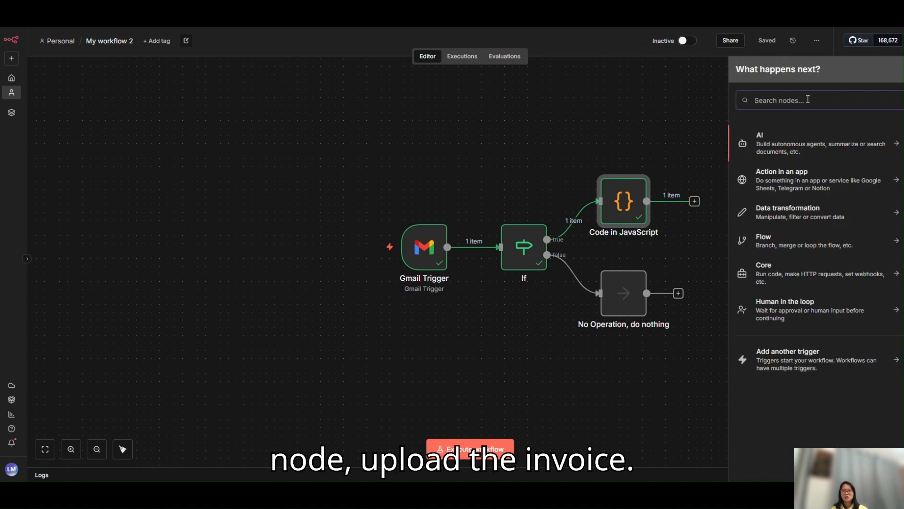
pyautogui.write('google ')
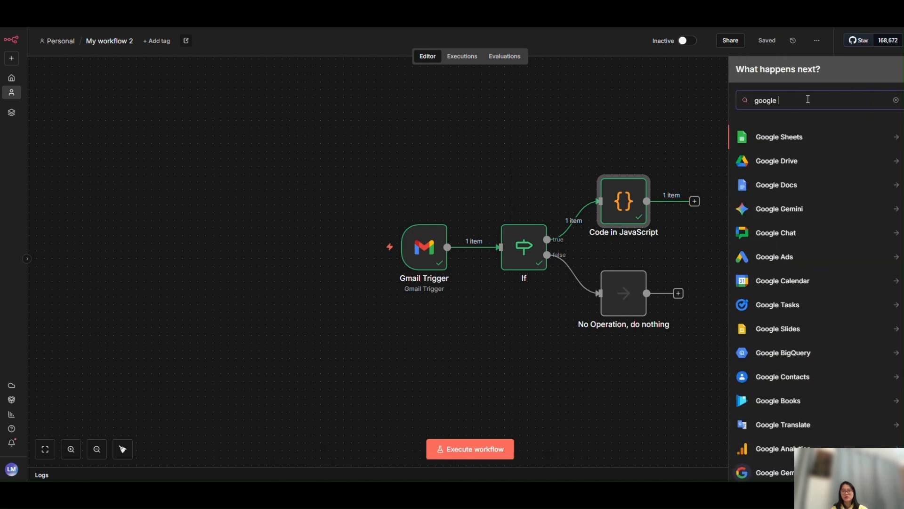
pyautogui.write('drive')
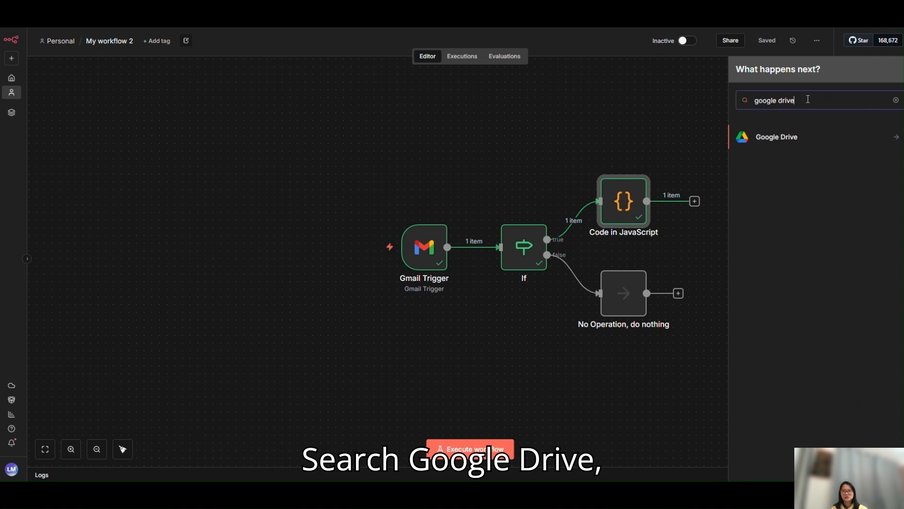
pyautogui.click(802, 141)
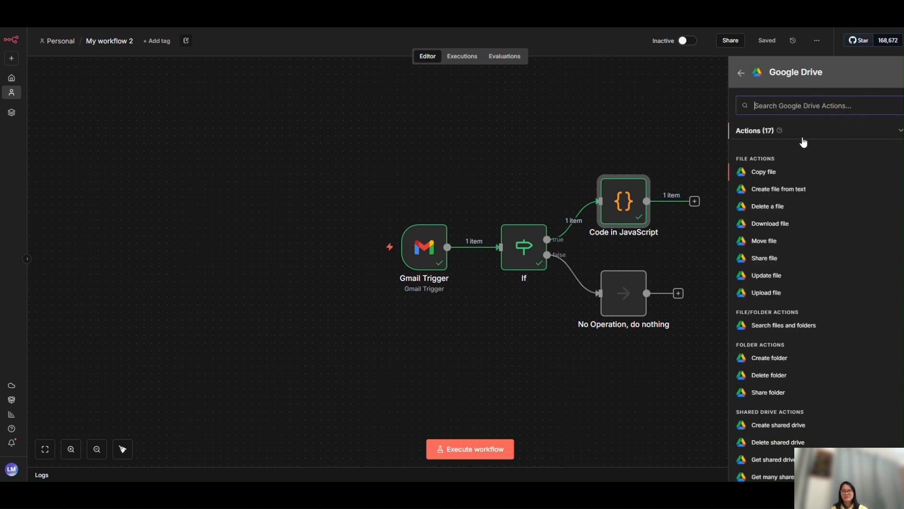
pyautogui.click(766, 292)
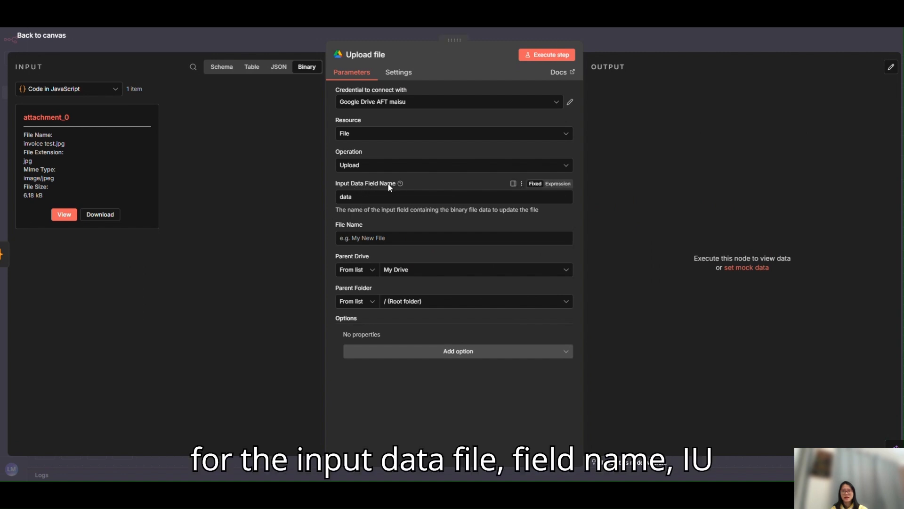
# Copy the binary attachment's name, attachment_0, into the Upload file node's Input Data Field Name
pyautogui.moveTo(77, 117); pyautogui.dragTo(22, 119)
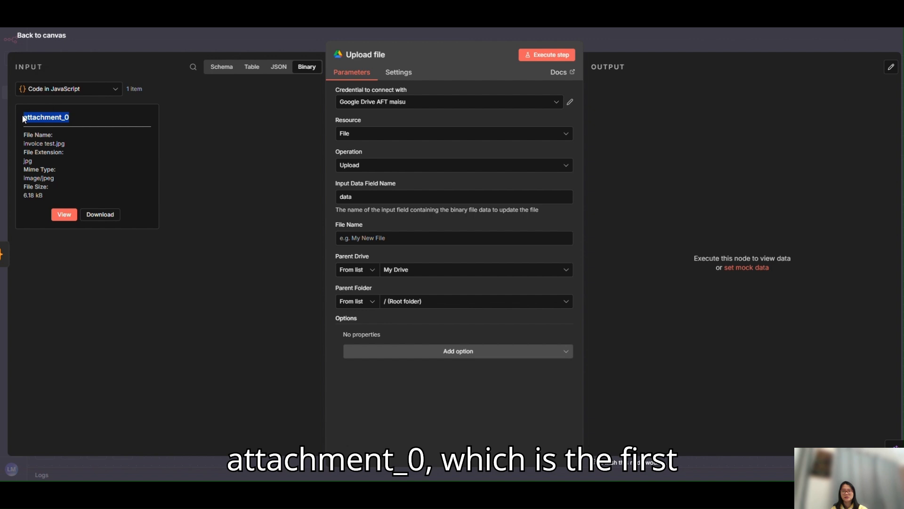
pyautogui.hotkey('ctrl', 'c')
pyautogui.doubleClick(346, 196)
pyautogui.hotkey('ctrl', 'v')
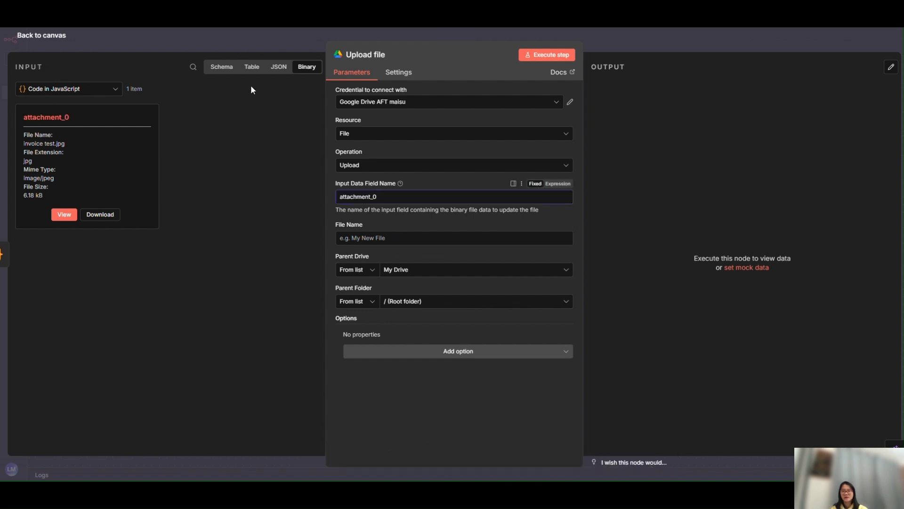
# Map InvoiceFileNameClean from the input schema to the upload's File Name and choose Invoice as its parent folder
pyautogui.click(221, 68)
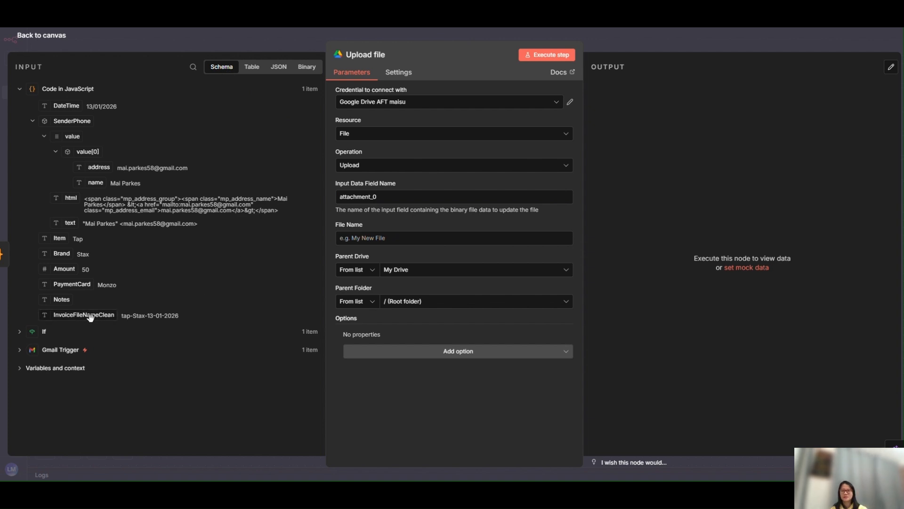
pyautogui.moveTo(94, 315); pyautogui.dragTo(372, 242)
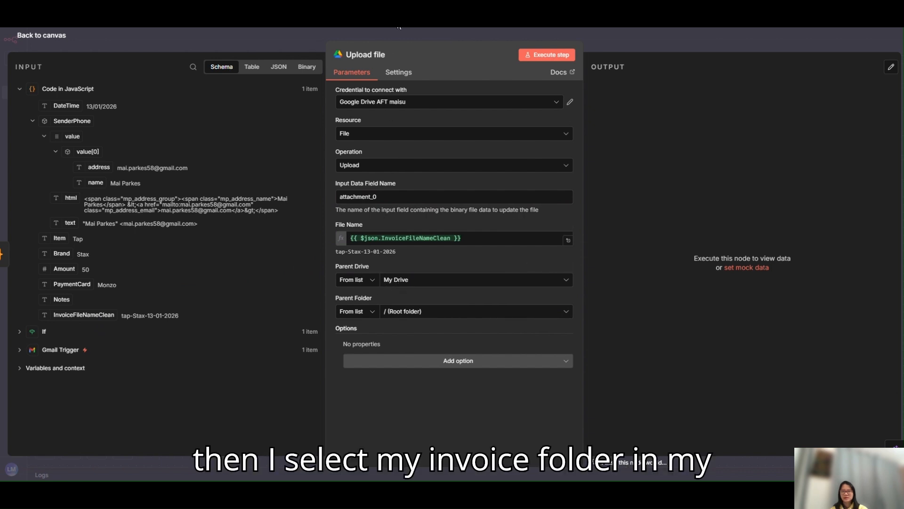
pyautogui.click(438, 312)
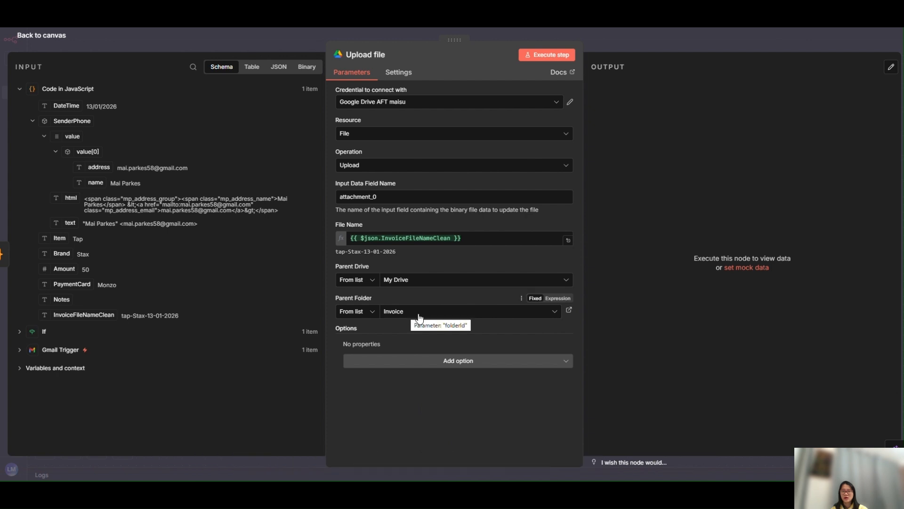
# Execute the Upload file step and save the workflow
pyautogui.click(547, 55)
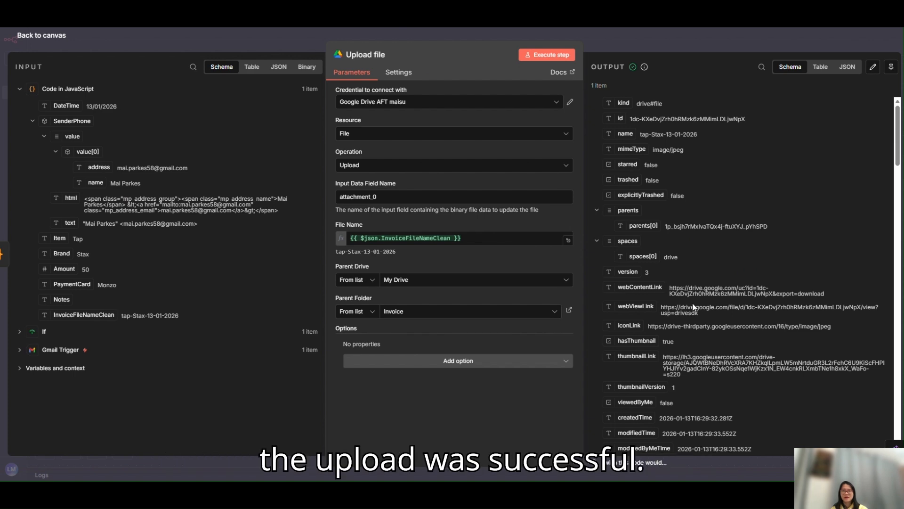
pyautogui.click(724, 38)
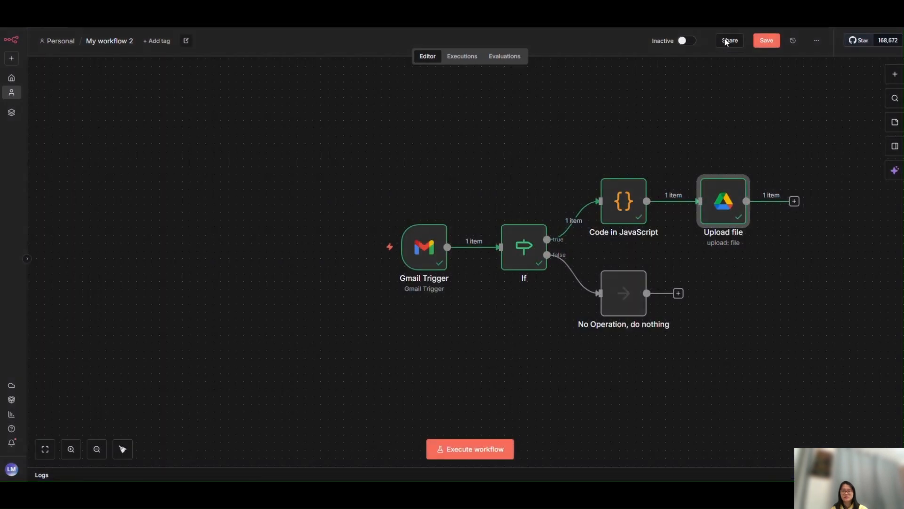
pyautogui.click(765, 44)
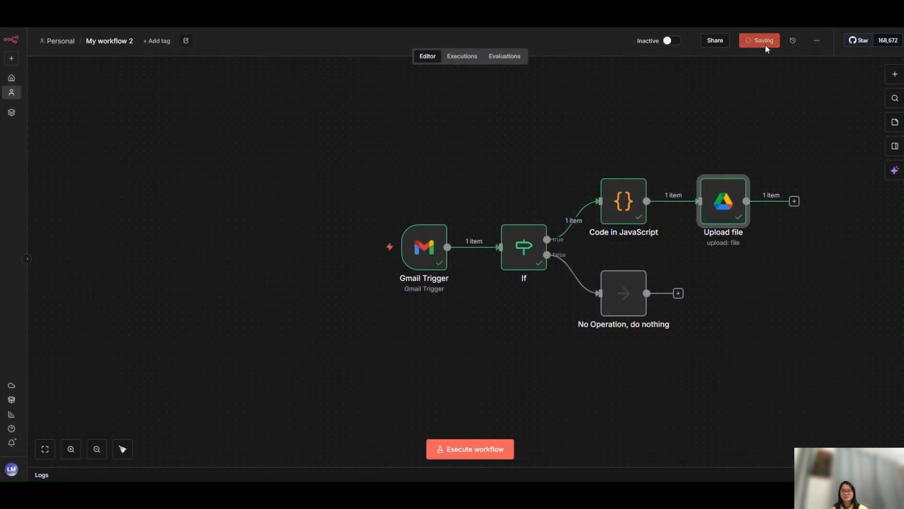
# Add a Google Sheets "Append row in sheet" node after Upload file, targeting the Expenses sheet of "New house 2026 finance"
pyautogui.click(46, 449)
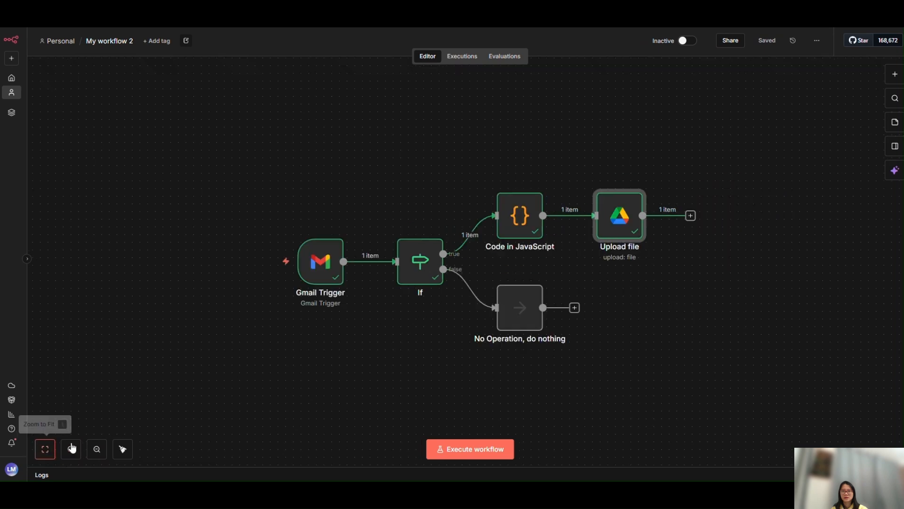
pyautogui.click(691, 215)
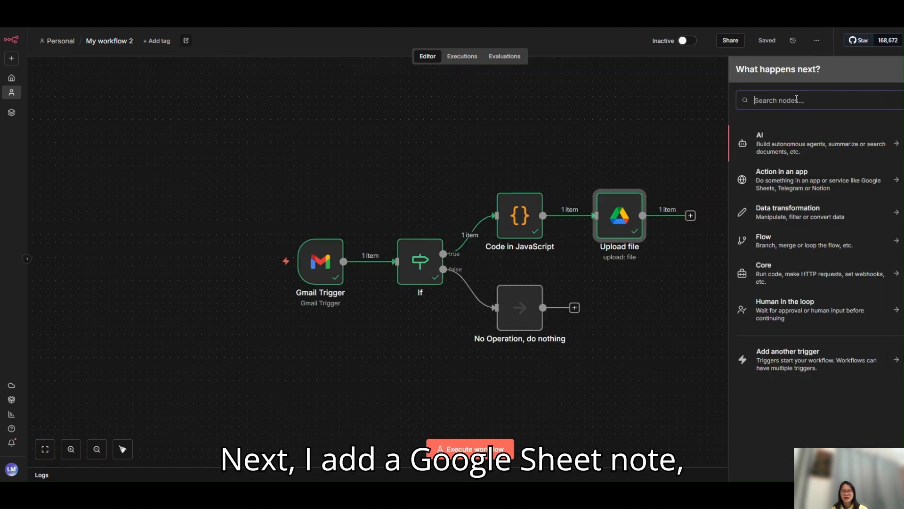
pyautogui.write('googl')
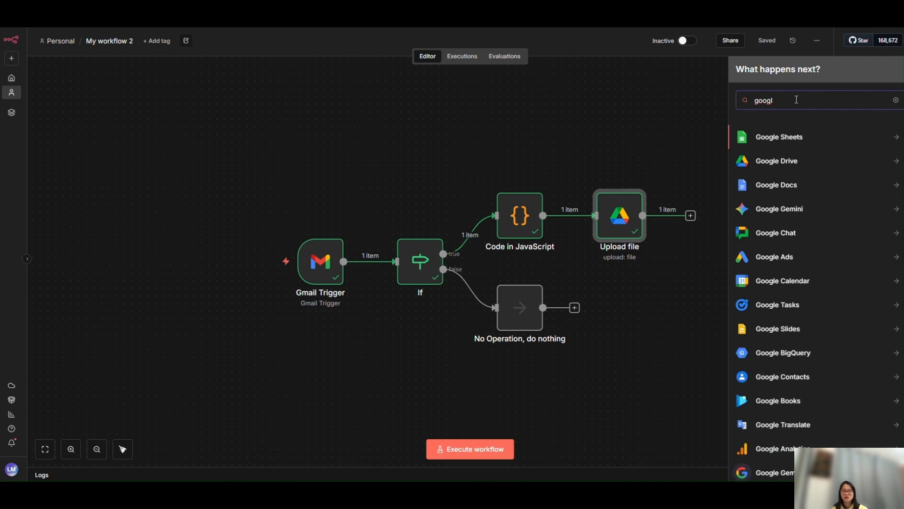
pyautogui.click(817, 136)
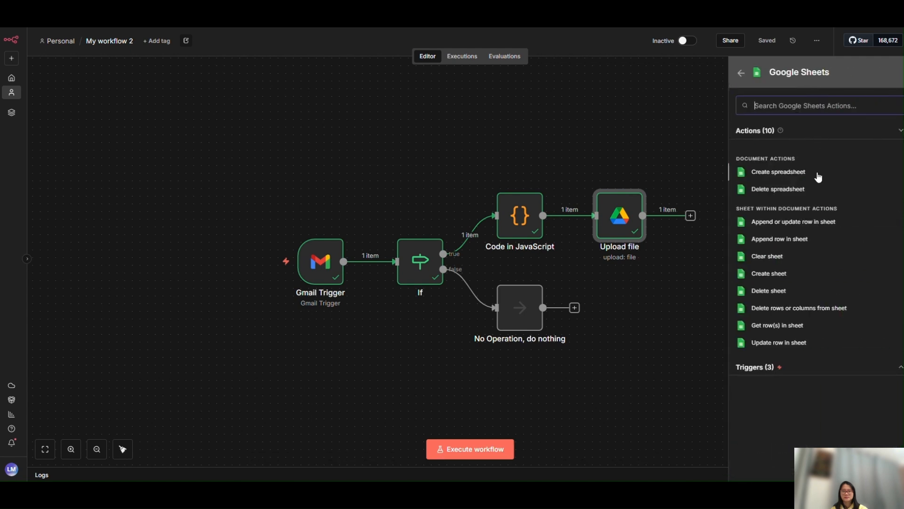
pyautogui.click(799, 241)
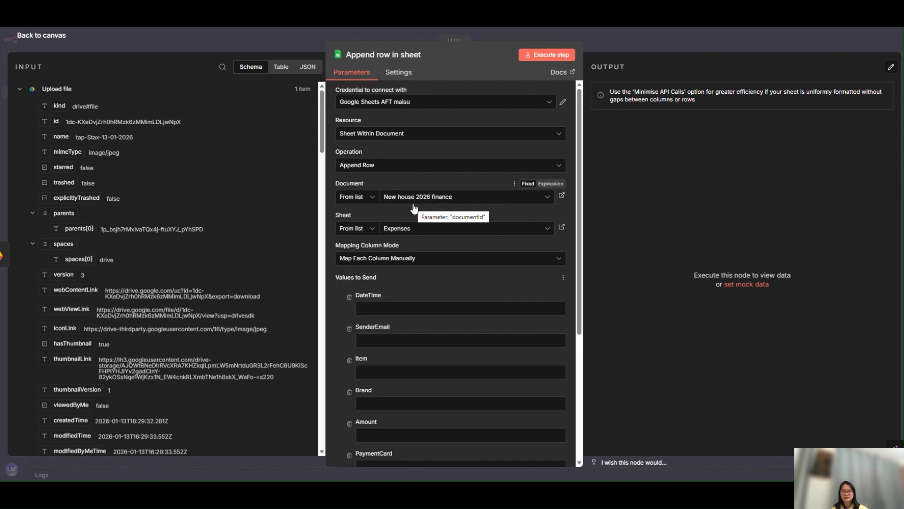
# Map Item, Brand, Amount and PaymentCard from the Code in JavaScript output to the matching columns of the appended row
pyautogui.scroll(-4, 412, 216)
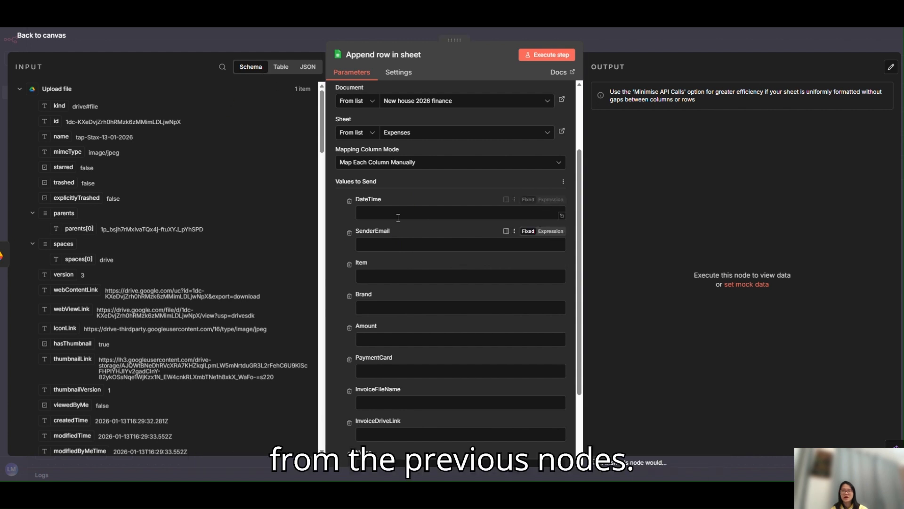
pyautogui.click(22, 89)
pyautogui.click(19, 108)
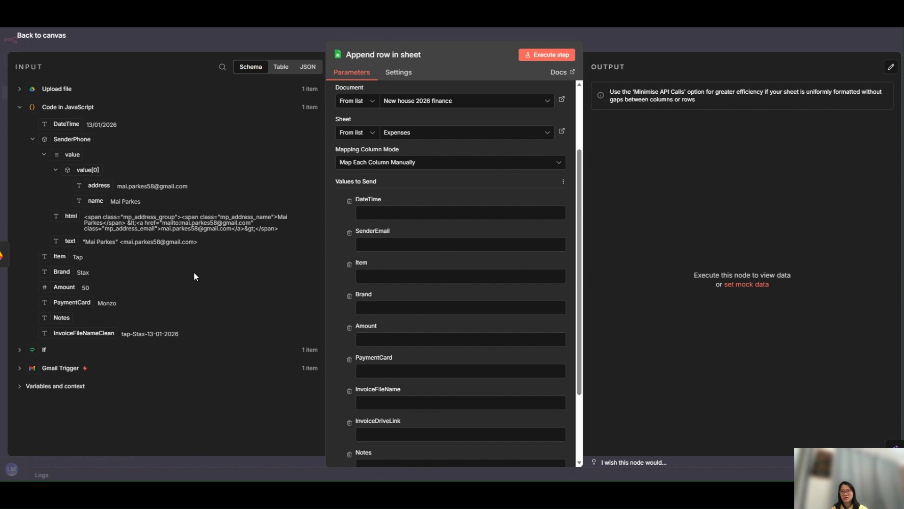
pyautogui.moveTo(63, 256); pyautogui.dragTo(390, 277)
pyautogui.moveTo(62, 272); pyautogui.dragTo(392, 317)
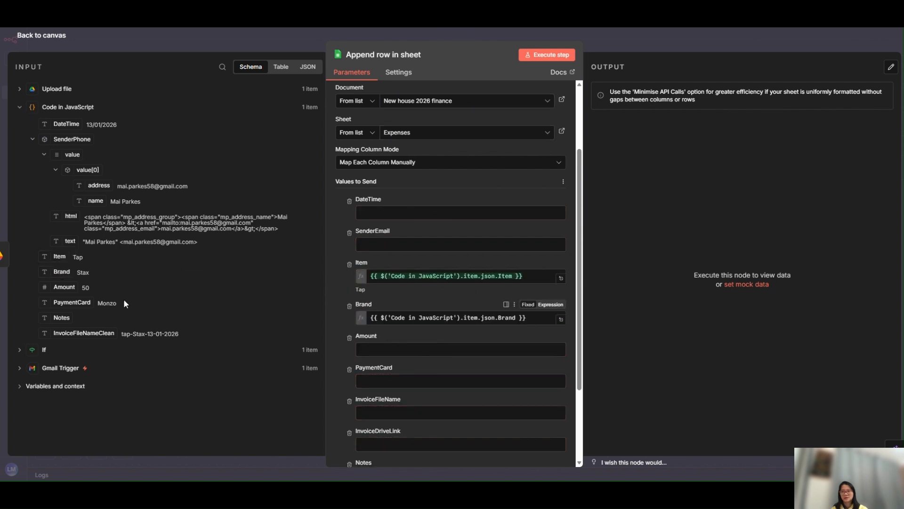
pyautogui.moveTo(64, 288); pyautogui.dragTo(383, 359)
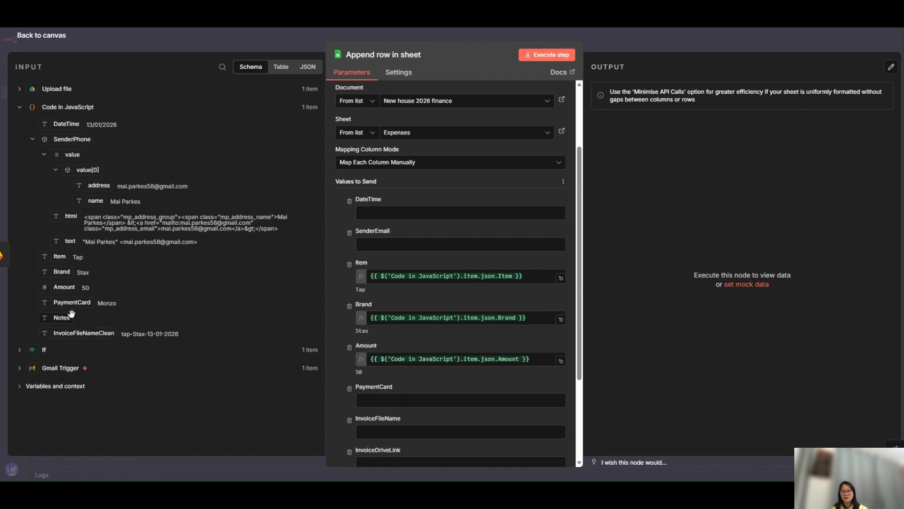
pyautogui.moveTo(72, 303); pyautogui.dragTo(394, 400)
pyautogui.scroll(-2, 411, 370)
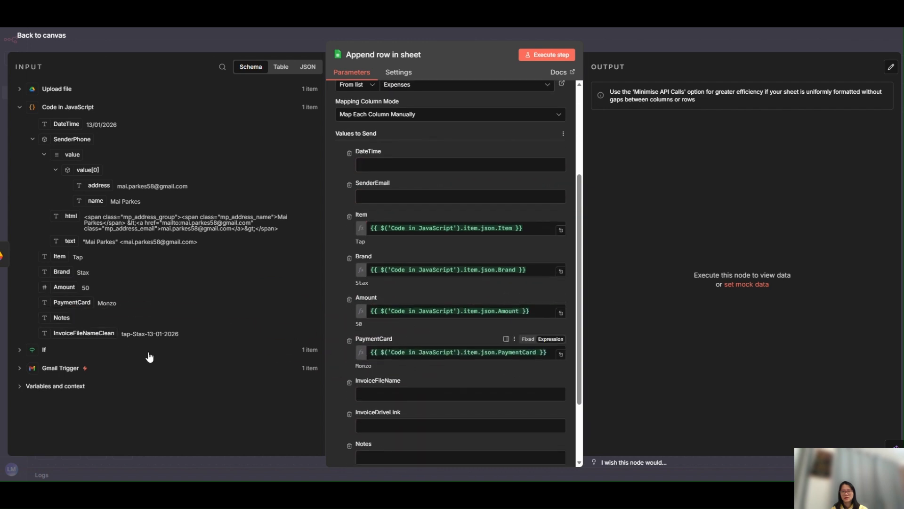
# Map InvoiceFileNameClean to InvoiceFileName, DateTime to DateTime and the sender's address field to SenderEmail in the appended row
pyautogui.moveTo(91, 334); pyautogui.dragTo(402, 395)
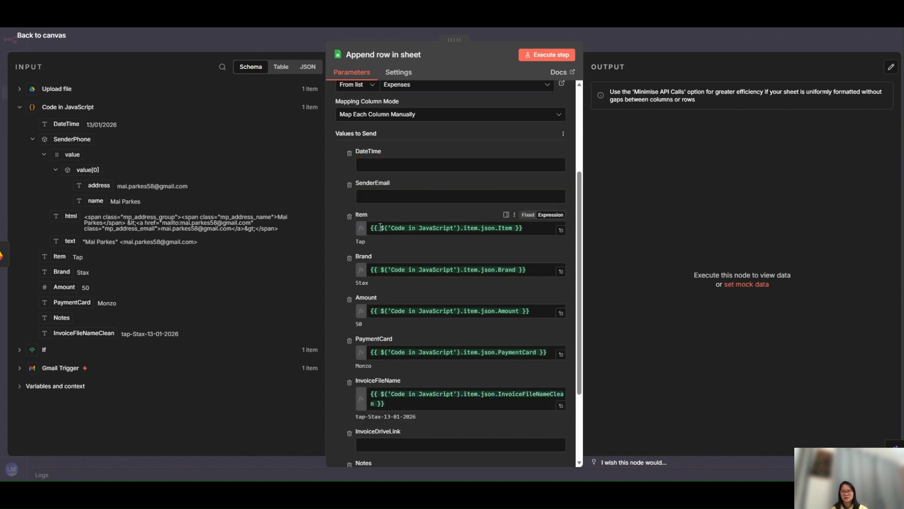
pyautogui.moveTo(67, 124); pyautogui.dragTo(394, 161)
pyautogui.moveTo(99, 185); pyautogui.dragTo(376, 211)
pyautogui.scroll(-3, 380, 373)
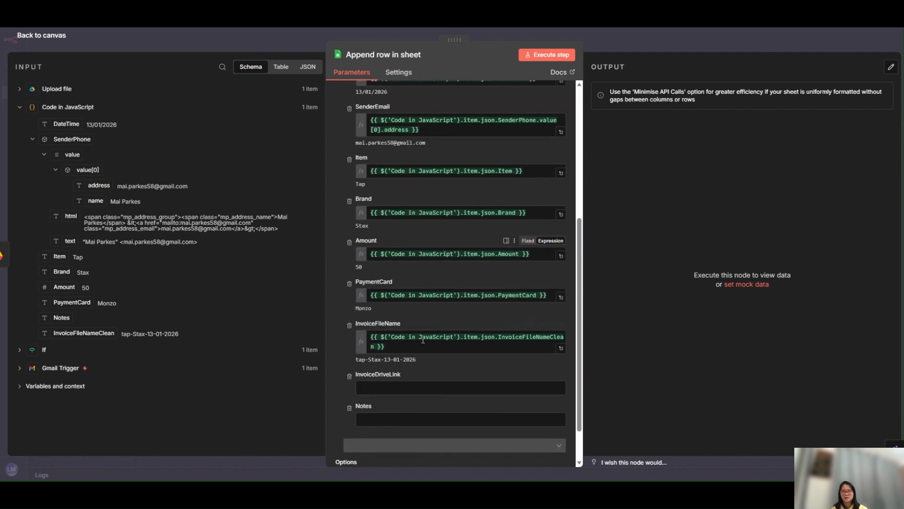
# Map webViewLink from the Upload file output to the InvoiceDriveLink column of the appended row
pyautogui.click(377, 379)
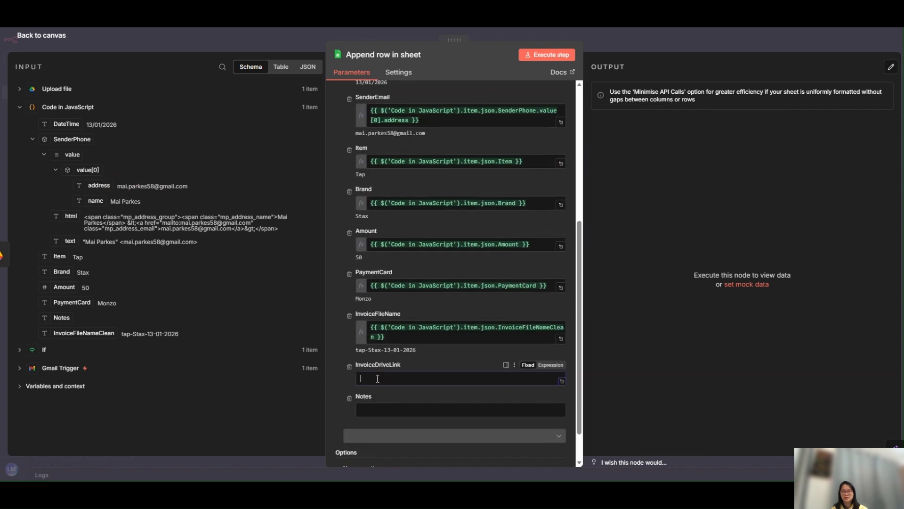
pyautogui.click(20, 90)
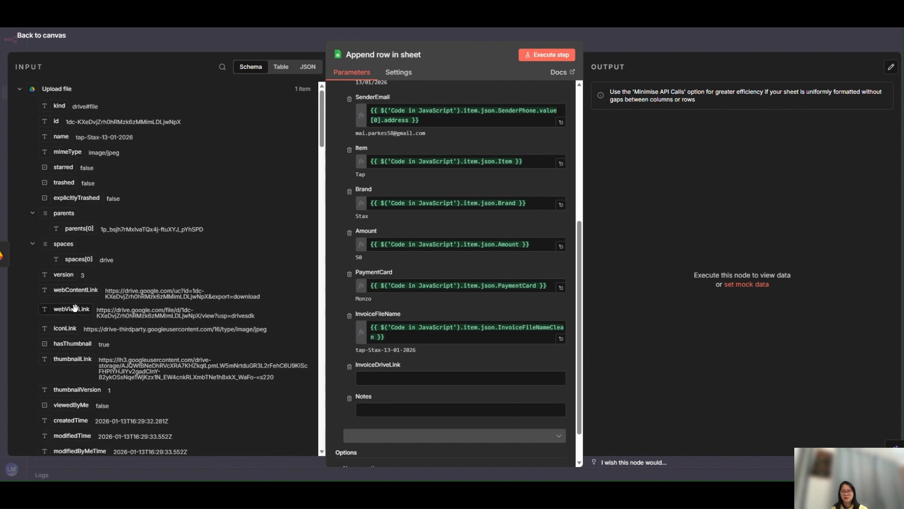
pyautogui.moveTo(75, 308); pyautogui.dragTo(391, 379)
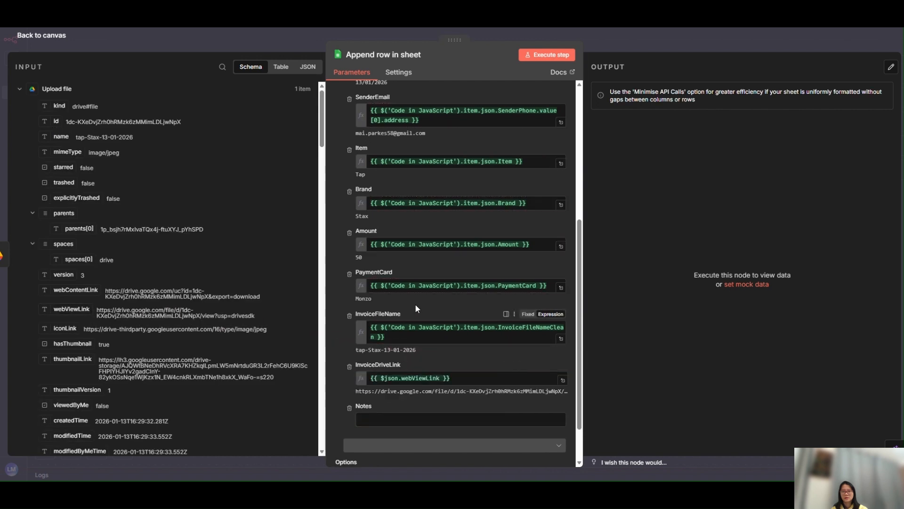
pyautogui.scroll(3, 416, 308)
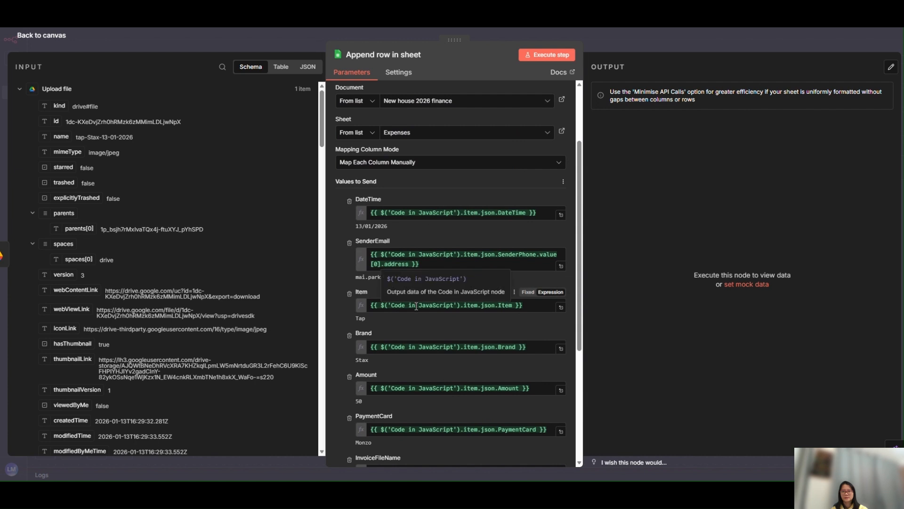
pyautogui.scroll(-5, 415, 306)
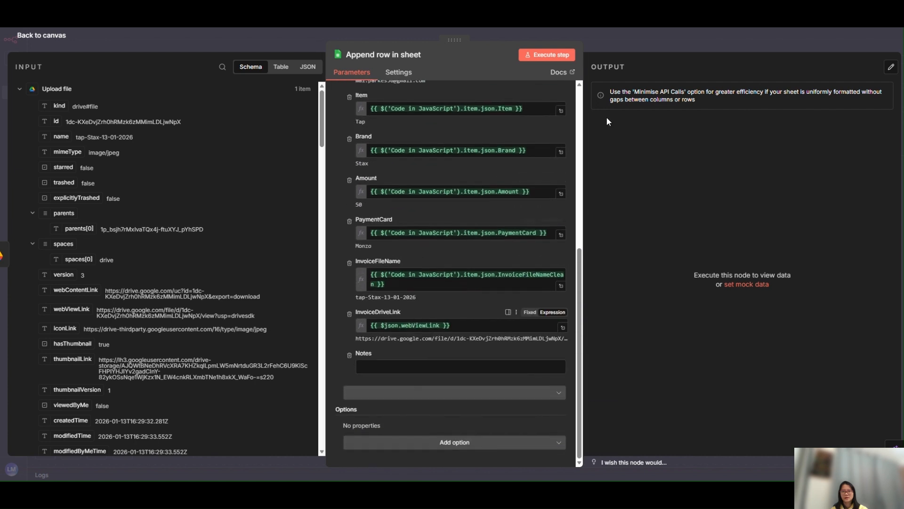
# Execute the Append row in sheet step and check the new row in the Expenses sheet of "New house 2026 finance"
pyautogui.click(553, 55)
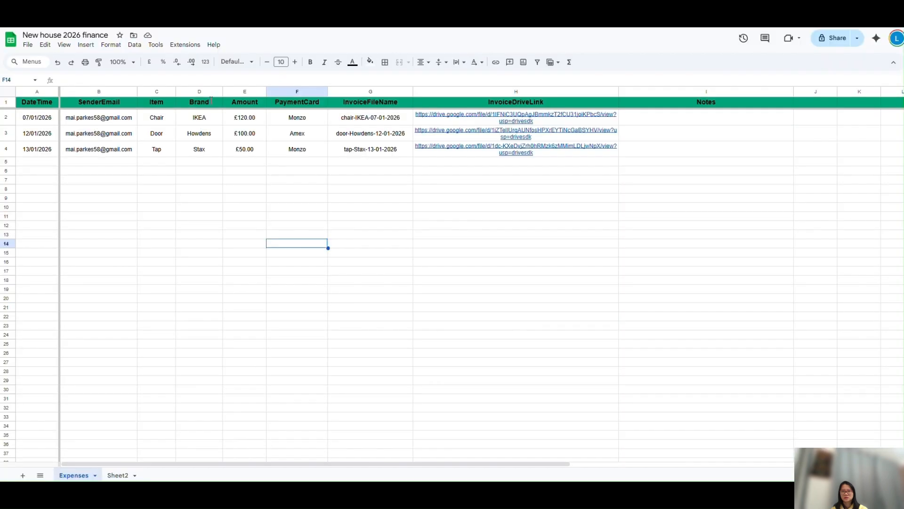
pyautogui.click(199, 207)
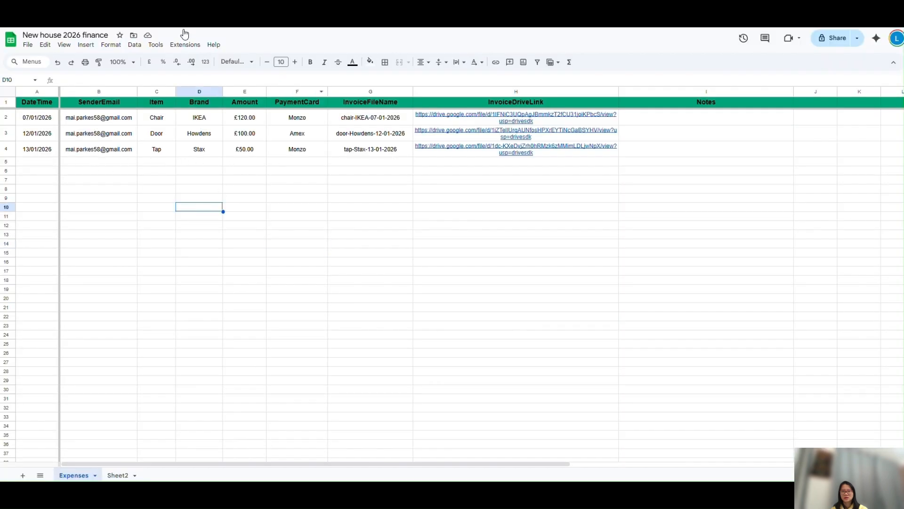
pyautogui.click(180, 14)
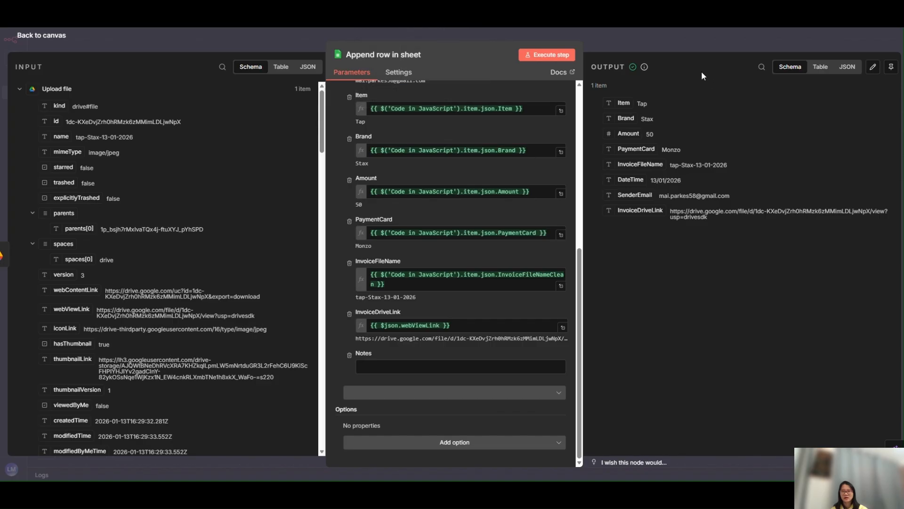
pyautogui.click(707, 37)
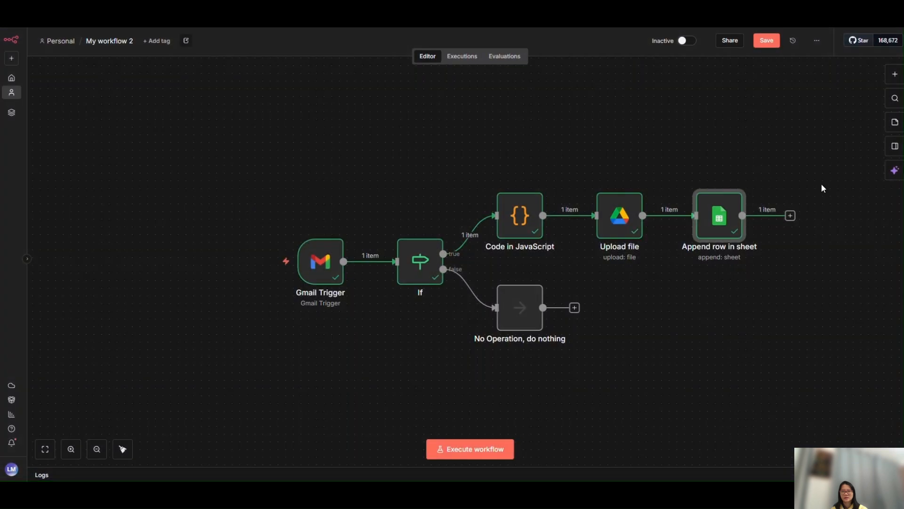
# Add a Gmail "Mark a message as read" node after Append row in sheet
pyautogui.click(791, 216)
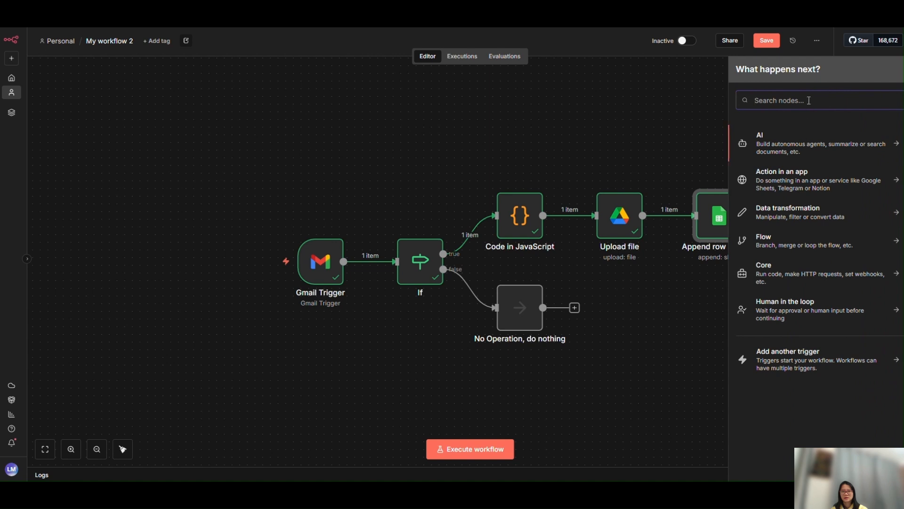
pyautogui.write('gmail')
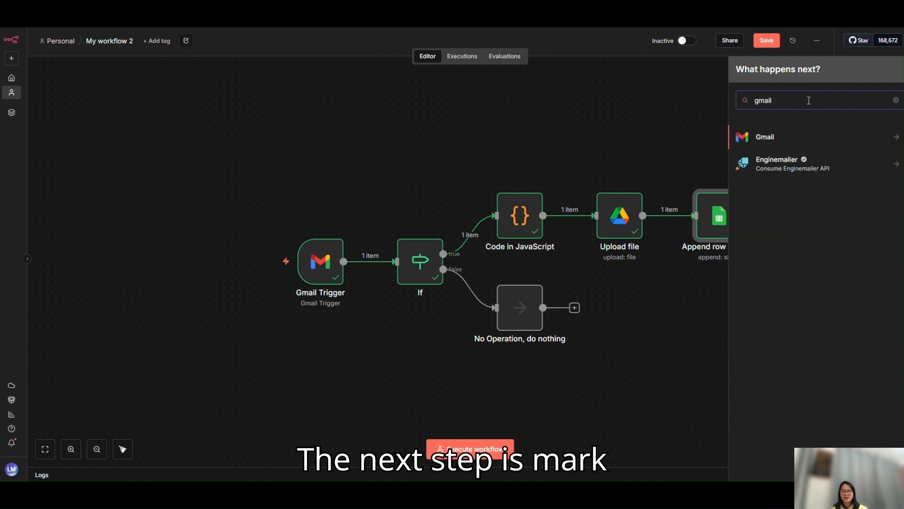
pyautogui.click(824, 142)
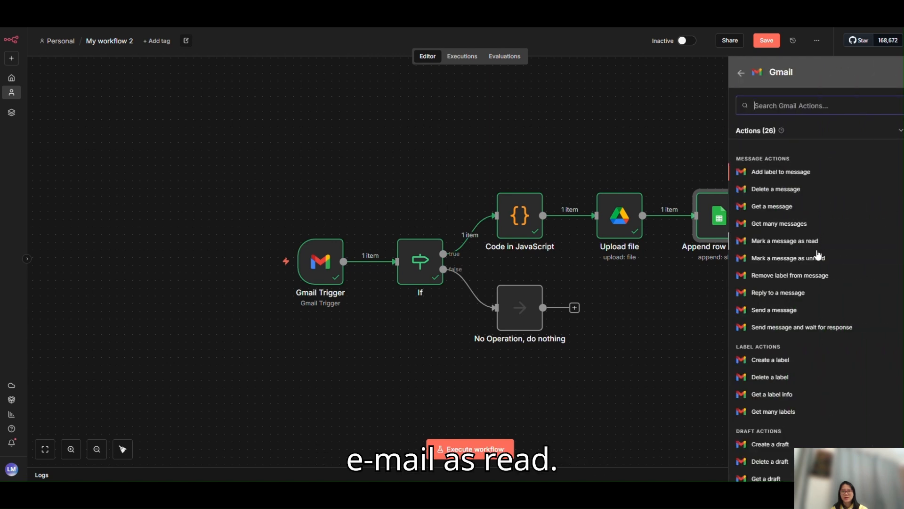
pyautogui.click(808, 245)
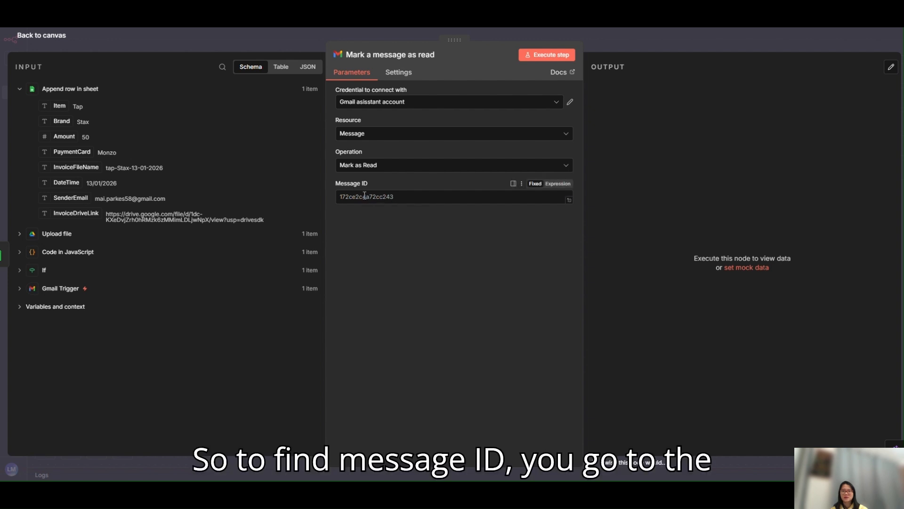
# Set the Message ID to the id from the Gmail Trigger output and execute the Mark a message as read step
pyautogui.click(20, 289)
pyautogui.moveTo(56, 305); pyautogui.dragTo(358, 196)
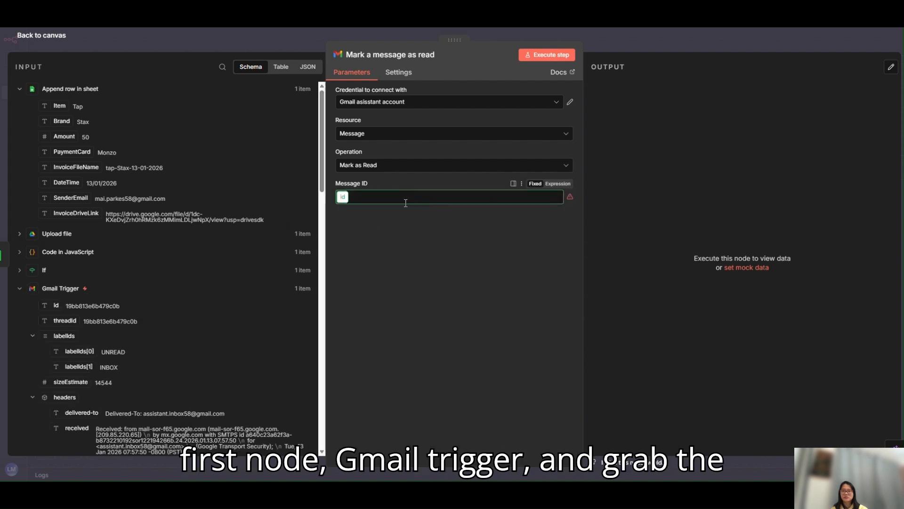
pyautogui.click(546, 56)
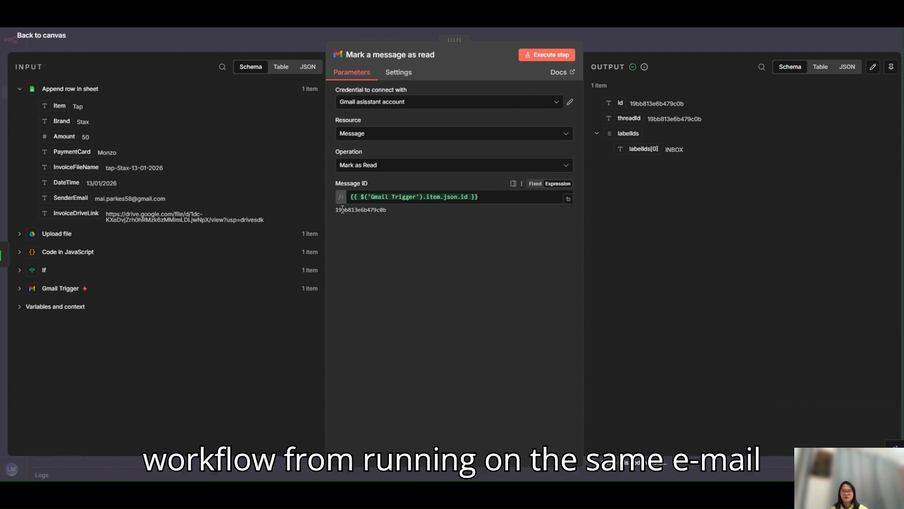
# Return to the canvas and save the workflow with the Mark a message as read node
pyautogui.click(631, 42)
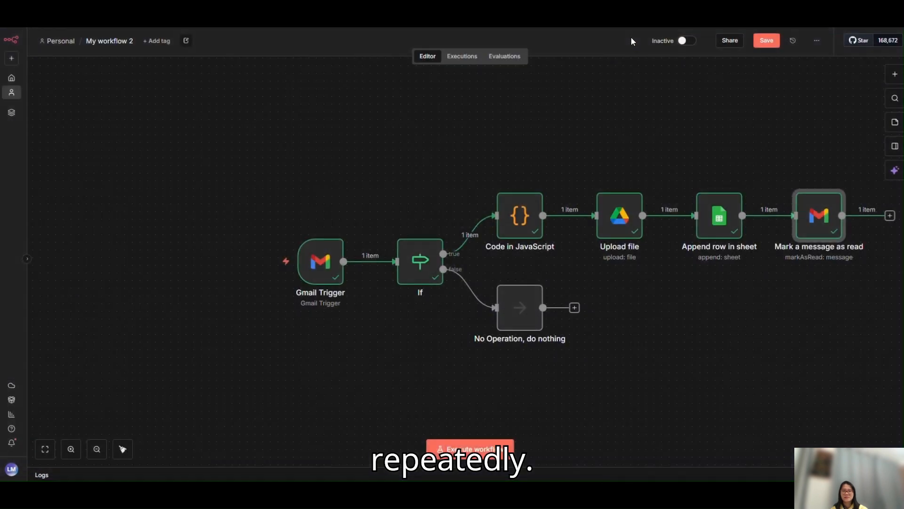
pyautogui.click(766, 40)
pyautogui.click(45, 449)
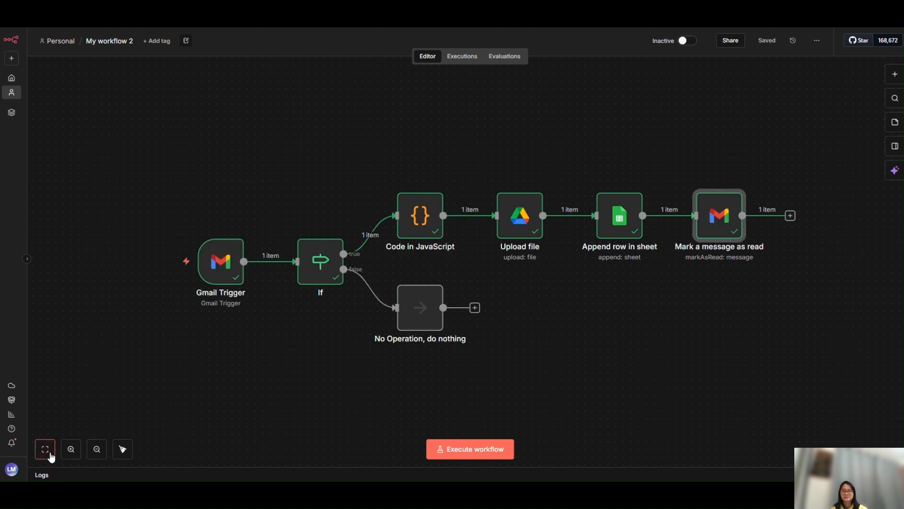
# Add a Gmail "Send a message" node after Mark a message as read
pyautogui.click(792, 215)
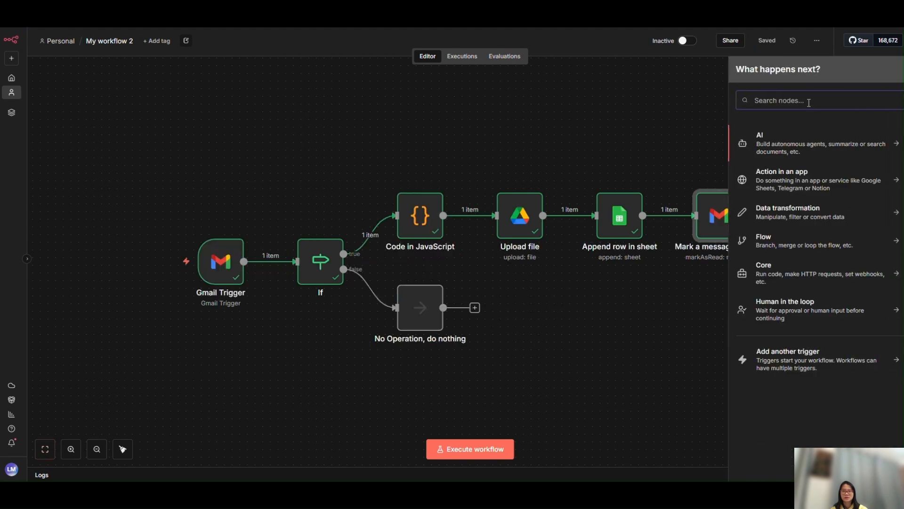
pyautogui.write('gmail')
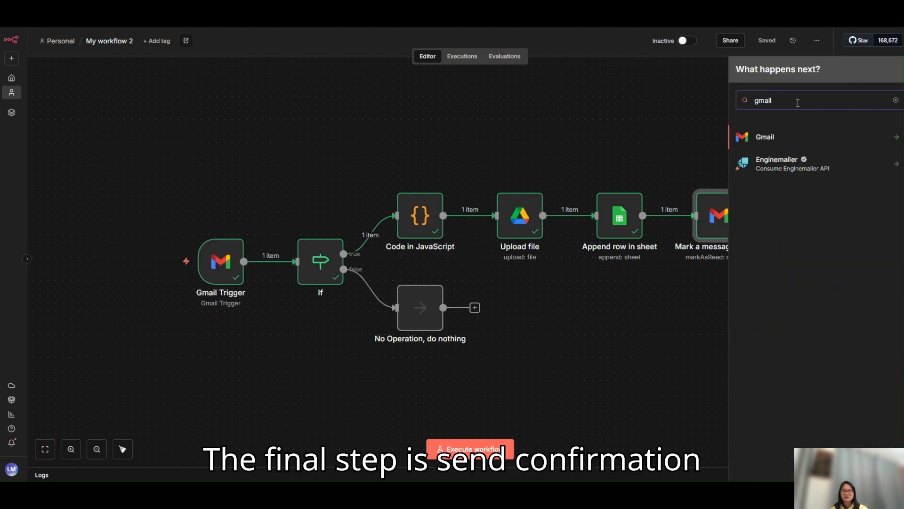
pyautogui.click(794, 138)
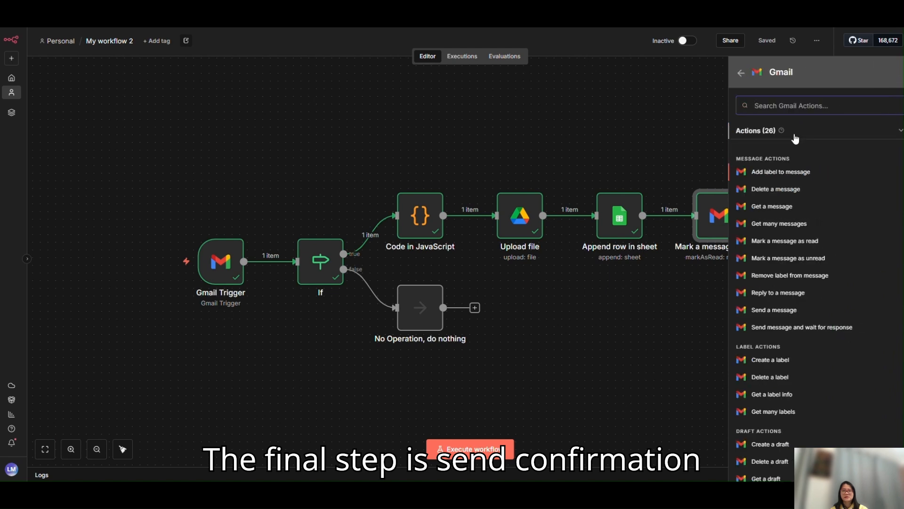
pyautogui.click(785, 311)
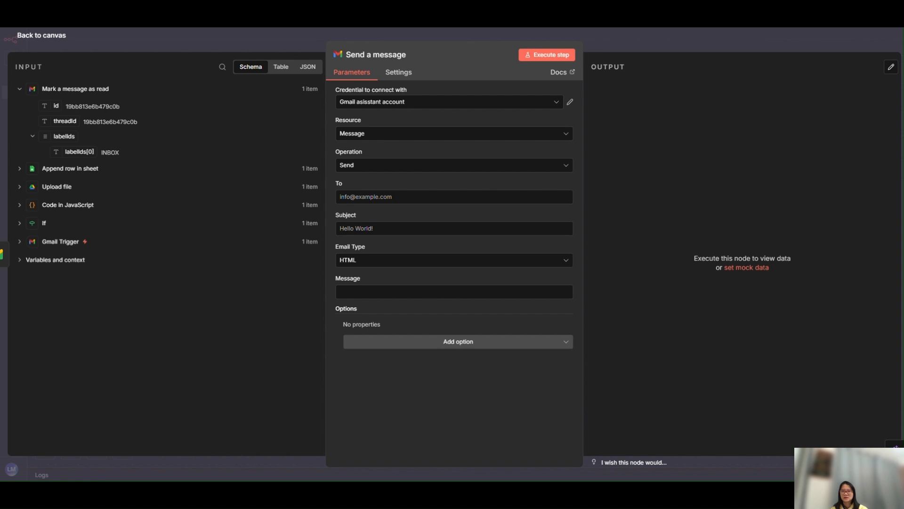
# Set the message recipient to SenderEmail from the Append row in sheet output
pyautogui.click(392, 196)
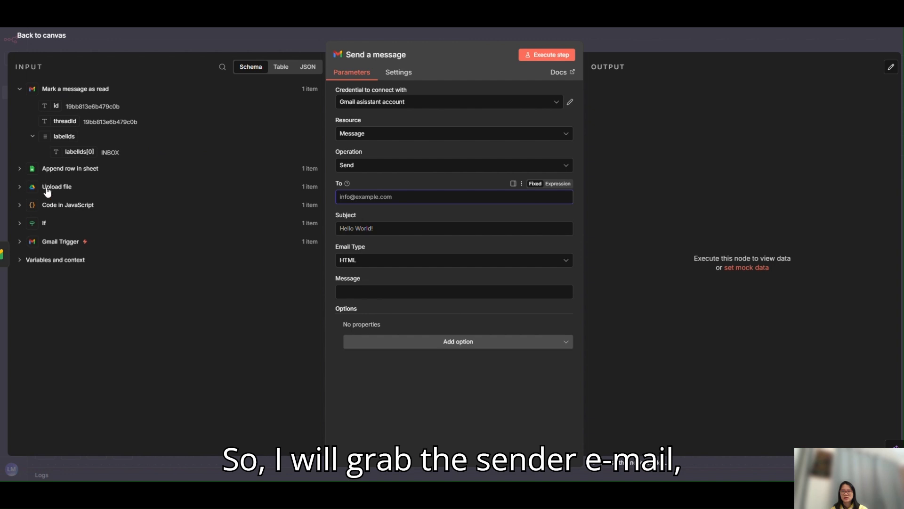
pyautogui.click(21, 168)
pyautogui.click(21, 168)
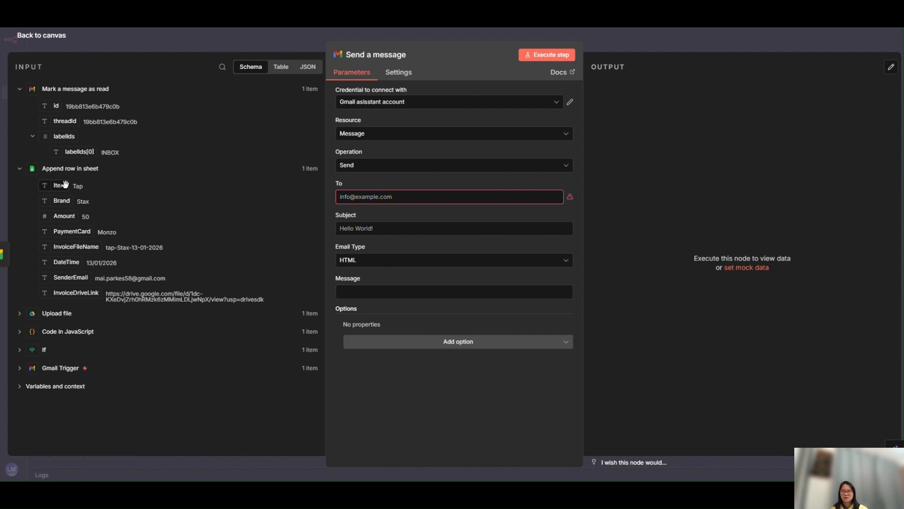
pyautogui.moveTo(71, 277); pyautogui.dragTo(358, 197)
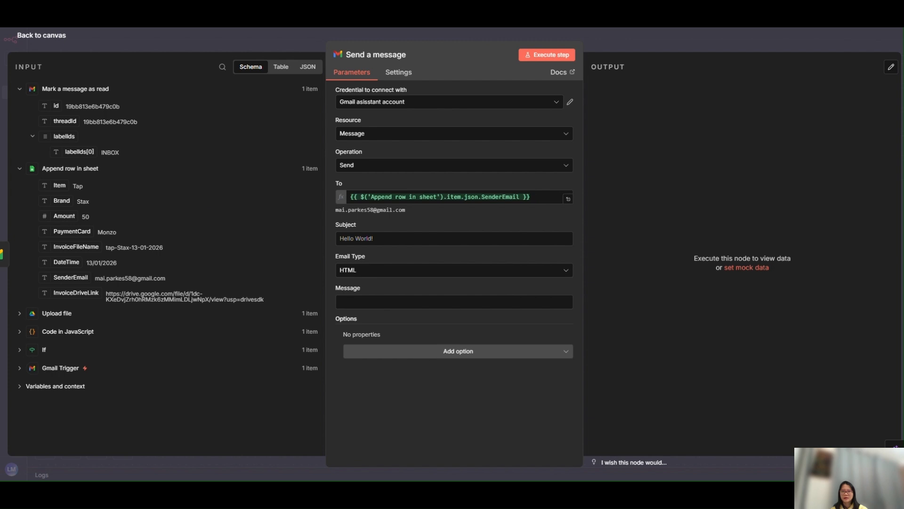
# Set the subject to "✅ Expense recorded" and paste an HTML "Saved successfully" message with Item, Brand, Amount, Date and an "Open finance sheet" link
pyautogui.click(386, 239)
pyautogui.write('✅ Expense recorded')
pyautogui.click(366, 304)
pyautogui.hotkey('ctrl', 'v')
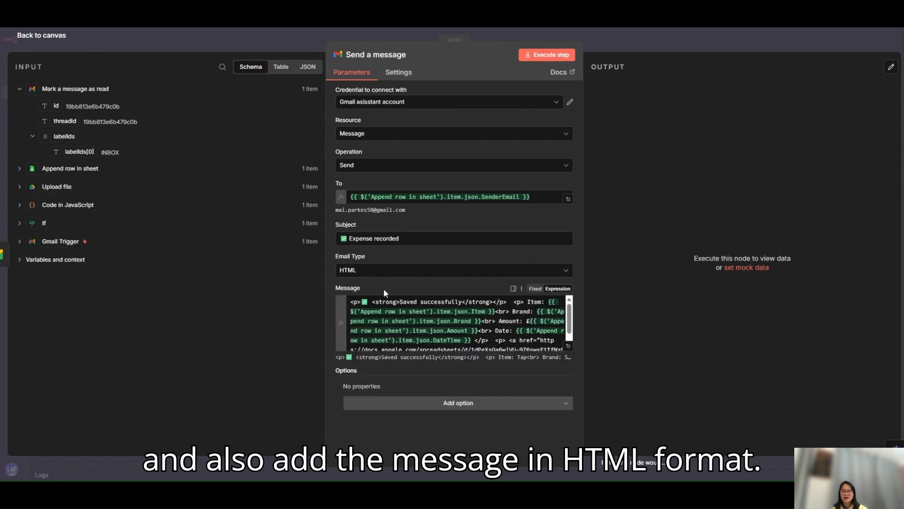
pyautogui.scroll(-1, 449, 321)
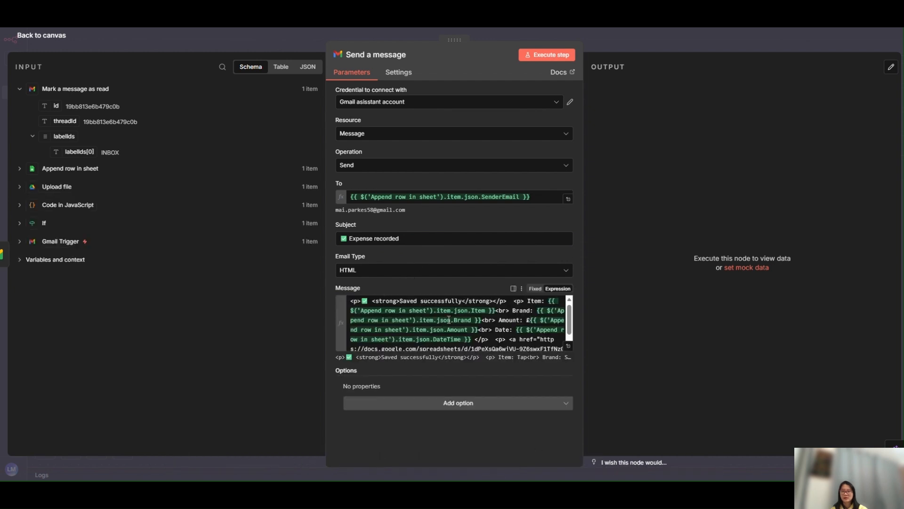
pyautogui.scroll(-1, 449, 320)
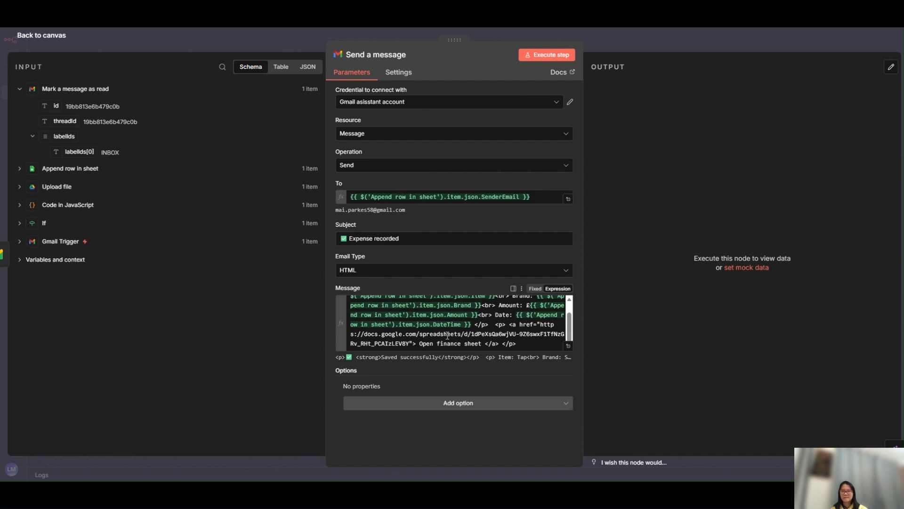
# Execute the Send a message step and save the completed workflow
pyautogui.click(556, 54)
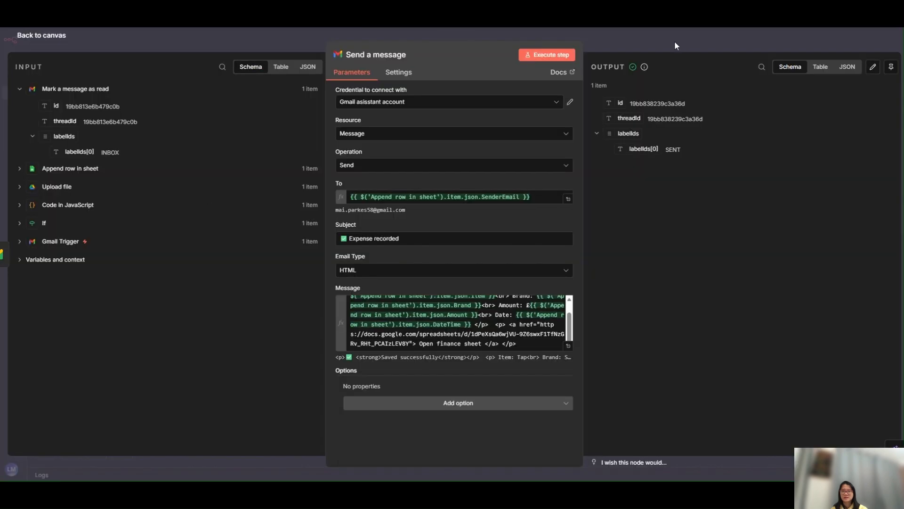
pyautogui.click(698, 37)
pyautogui.click(764, 41)
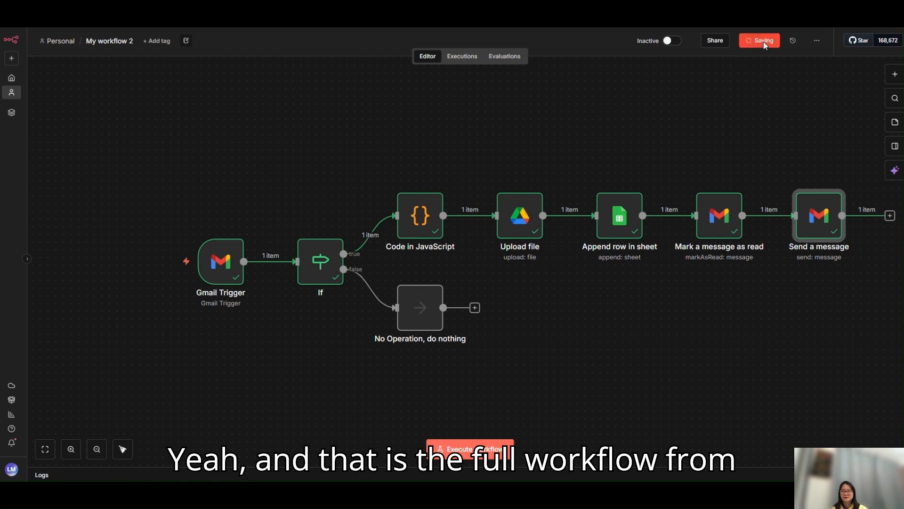
pyautogui.click(46, 452)
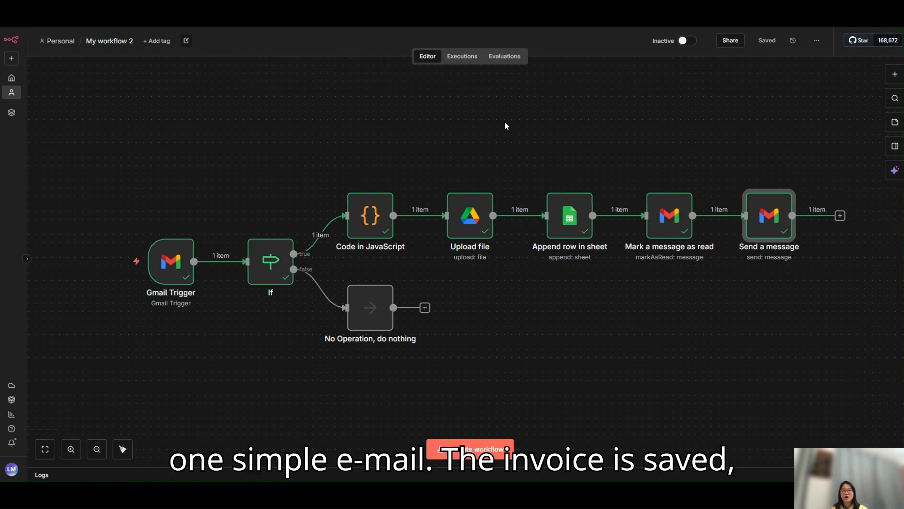